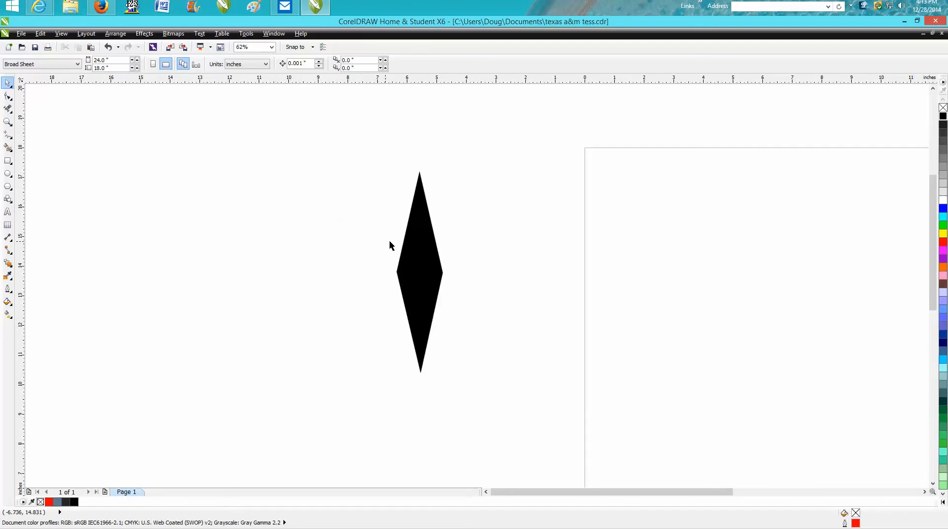
# Step: Place the black diamond near the page's top at about 3.7 inches tall and delete the red diamond outline left of the page
pyautogui.moveTo(407, 261); pyautogui.dragTo(669, 257)
pyautogui.moveTo(668, 306); pyautogui.dragTo(668, 261)
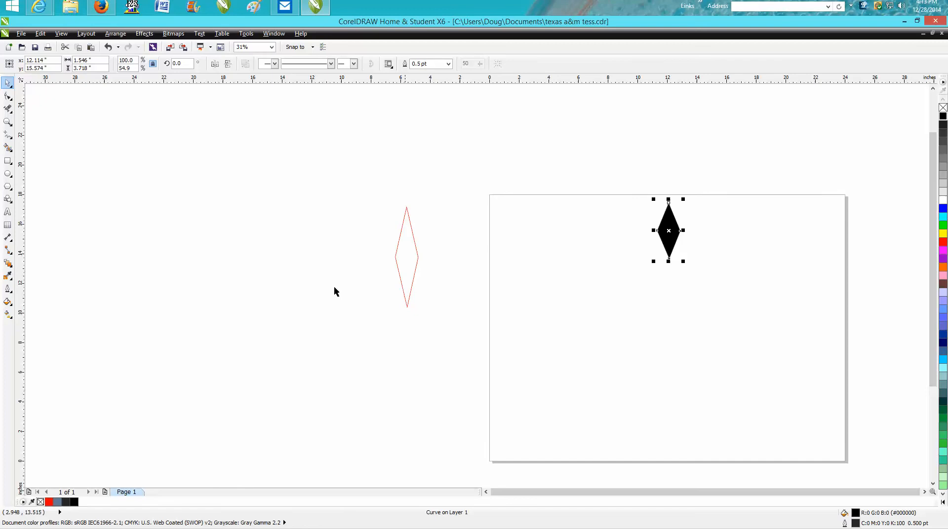
pyautogui.click(415, 267)
pyautogui.press('Delete')
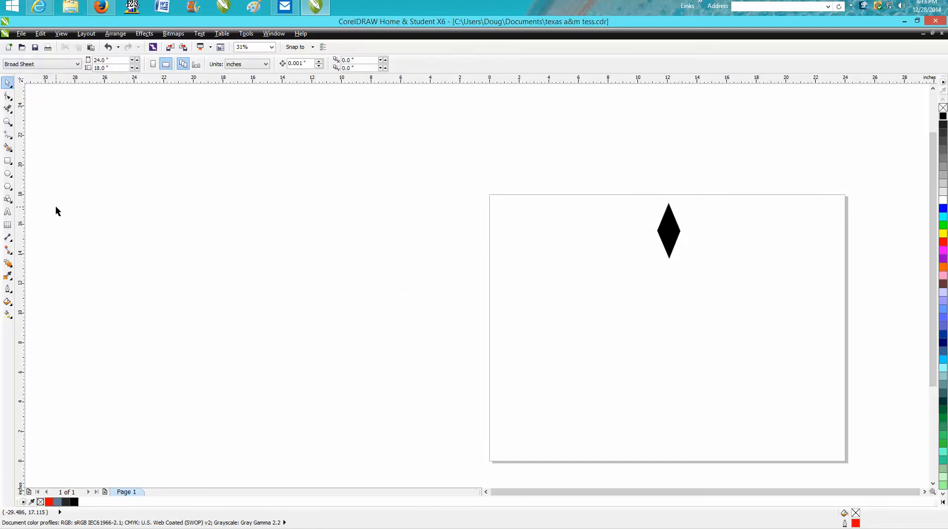
# Step: Draw a horizontal rectangle about 2.1 inches tall left of the page and skew it horizontally into a parallelogram about 22 inches wide
pyautogui.click(12, 168)
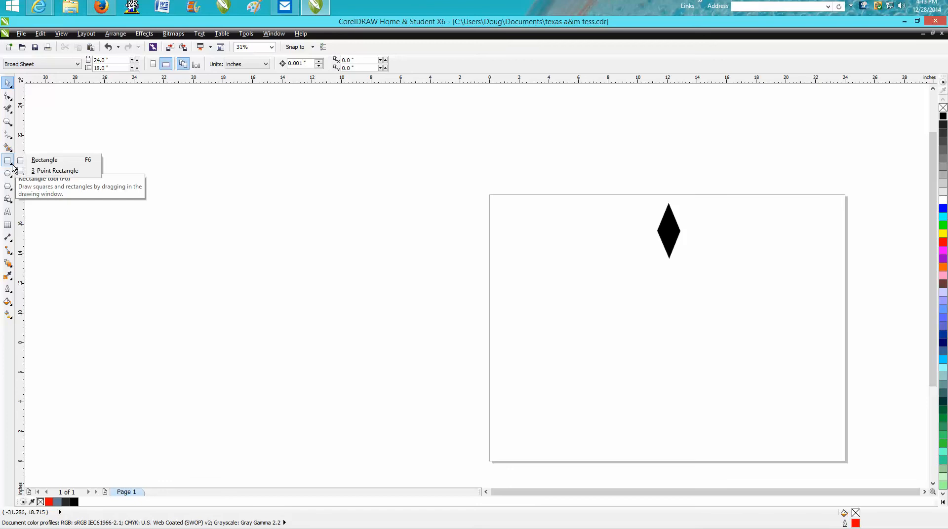
pyautogui.click(35, 159)
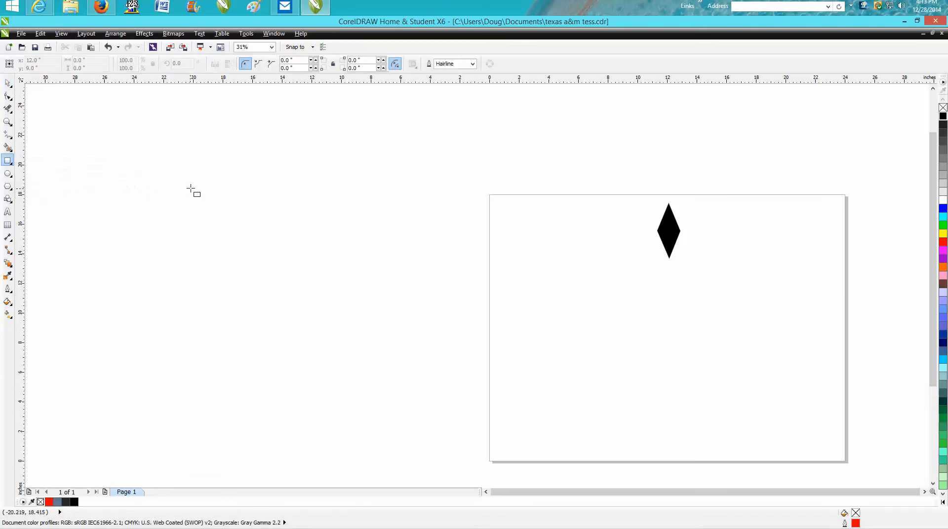
pyautogui.moveTo(192, 188); pyautogui.dragTo(355, 219)
pyautogui.press('space')
pyautogui.click(274, 205)
pyautogui.moveTo(273, 185); pyautogui.dragTo(380, 187)
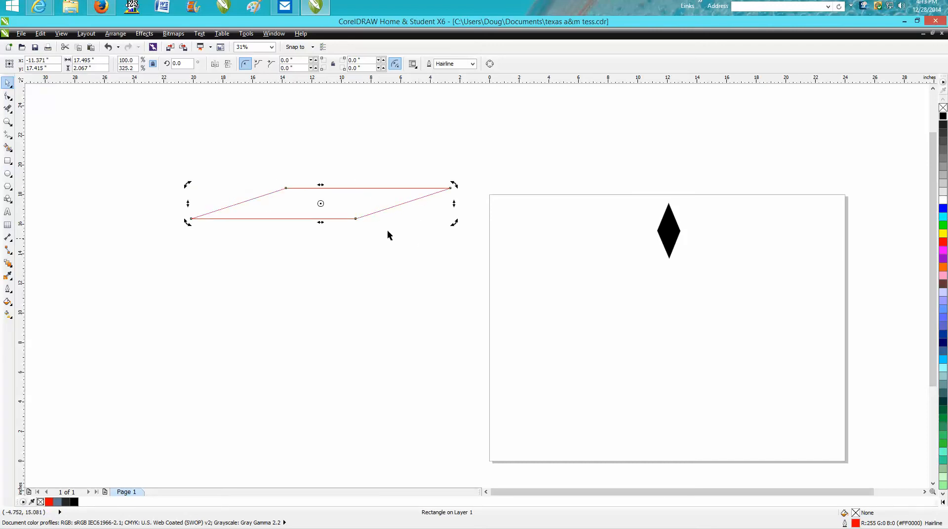
pyautogui.moveTo(321, 183); pyautogui.dragTo(354, 185)
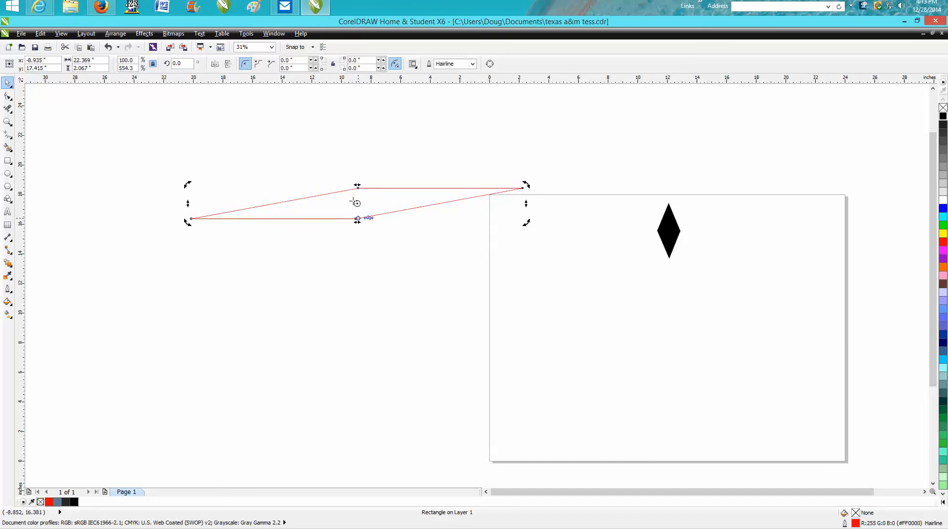
pyautogui.moveTo(355, 184); pyautogui.dragTo(351, 184)
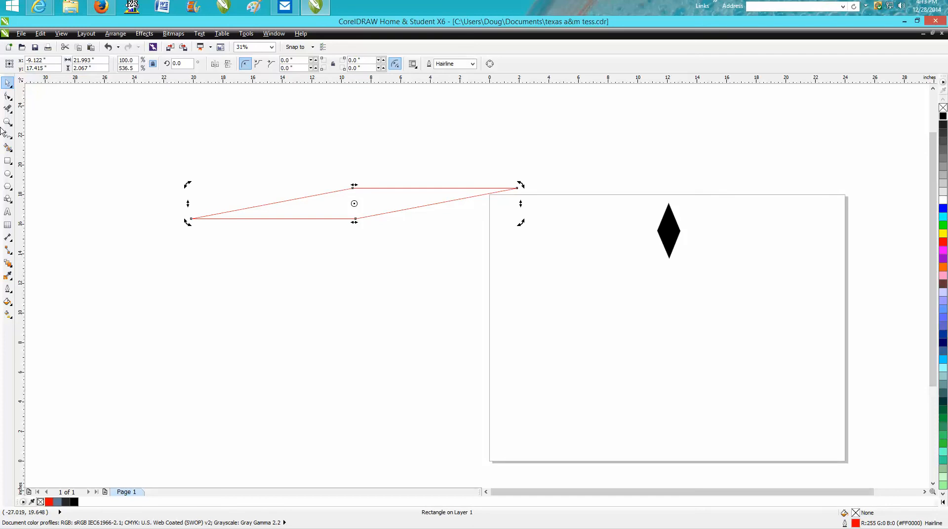
# Step: Rotate the skewed rectangle about 84.7 degrees so it stands upright as a diamond
pyautogui.click(354, 204)
pyautogui.click(357, 204)
pyautogui.moveTo(522, 186); pyautogui.dragTo(352, 109)
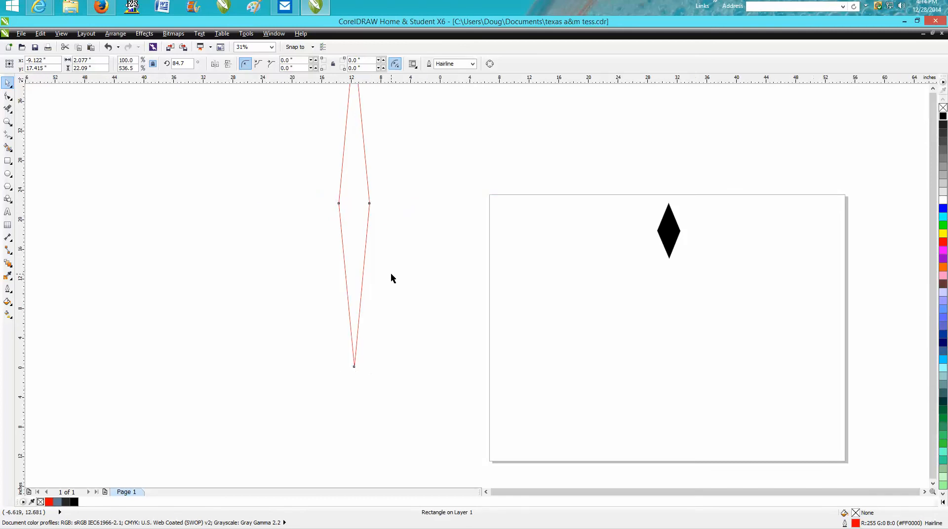
# Step: Shorten the upright diamond outline to about 8.3 inches tall
pyautogui.scroll(-1, 391, 274)
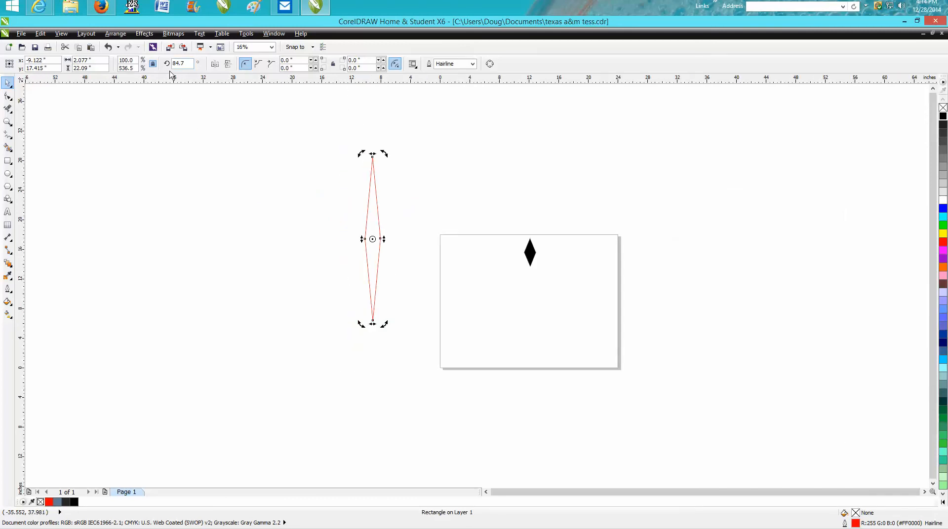
pyautogui.click(373, 335)
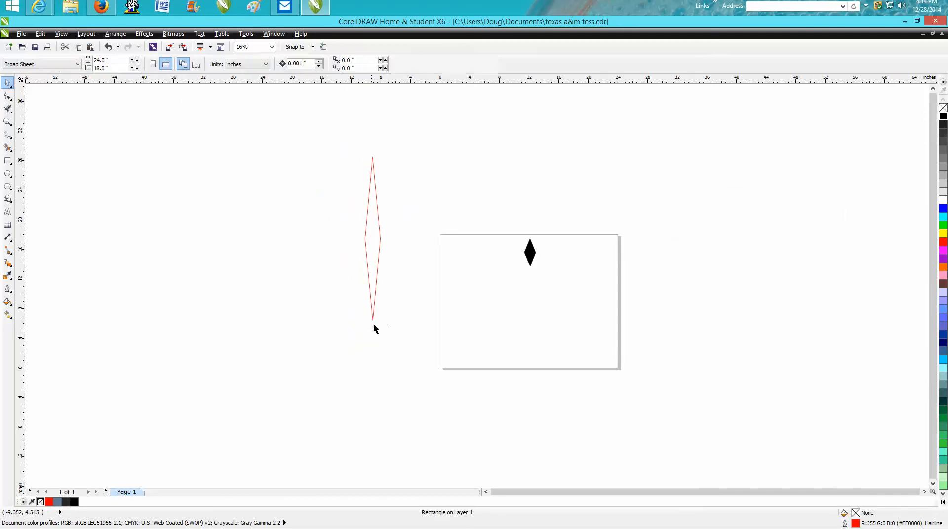
pyautogui.click(374, 322)
pyautogui.moveTo(373, 321); pyautogui.dragTo(369, 218)
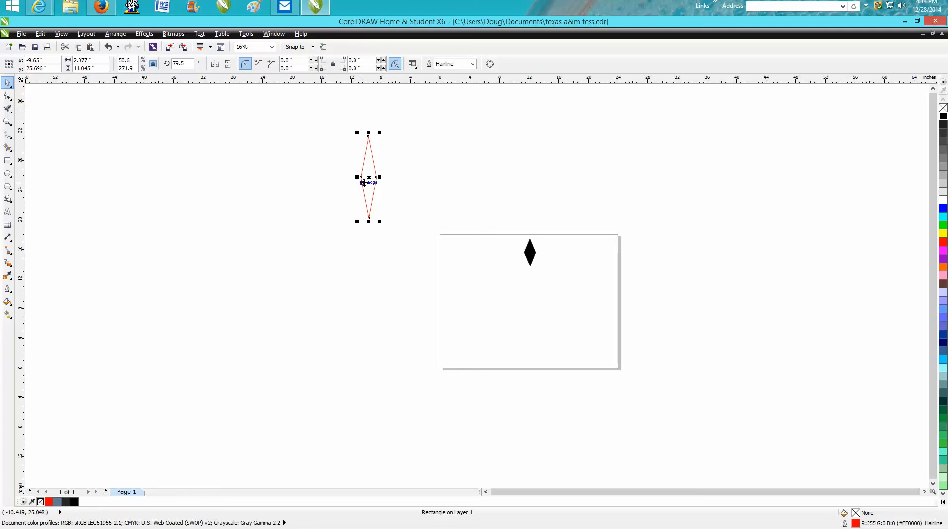
pyautogui.moveTo(368, 222); pyautogui.dragTo(369, 201)
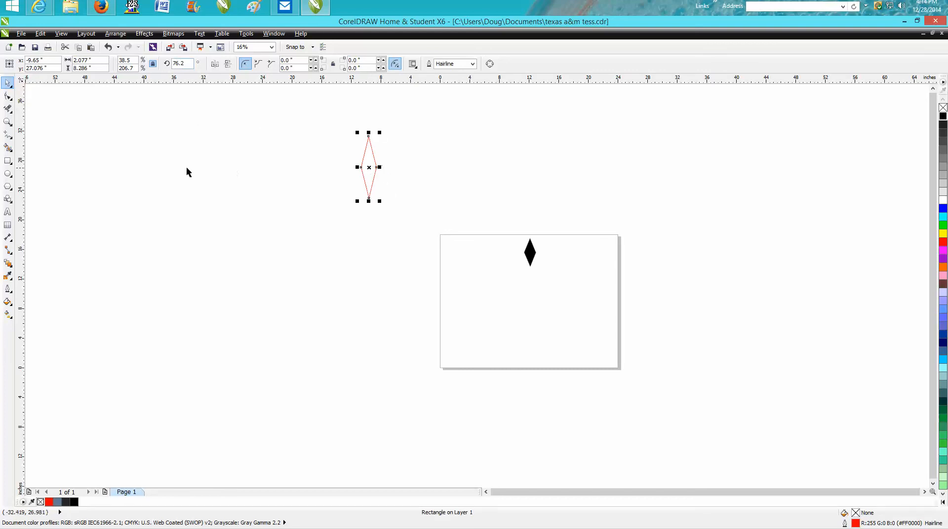
# Step: Draw a right triangle basic shape about 8.5 inches wide and tall, left of the small diamond outline
pyautogui.click(11, 203)
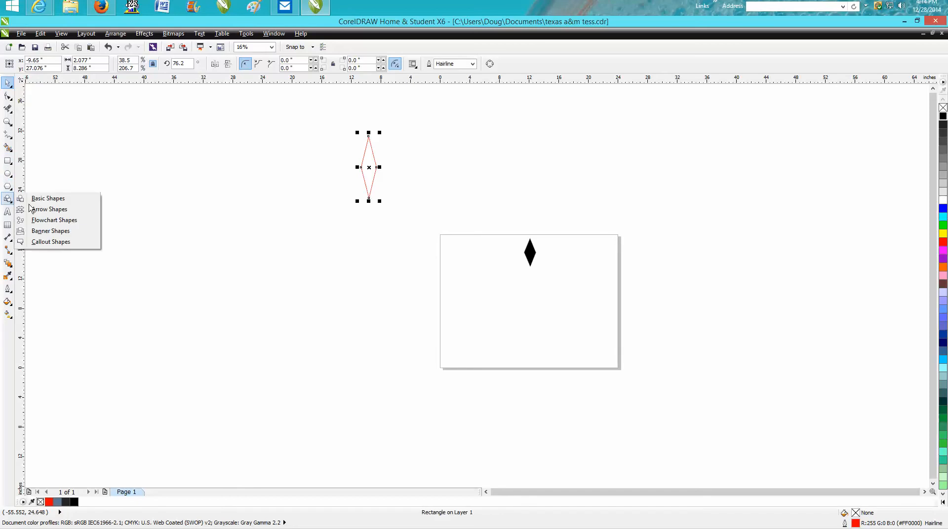
pyautogui.click(45, 198)
pyautogui.click(246, 64)
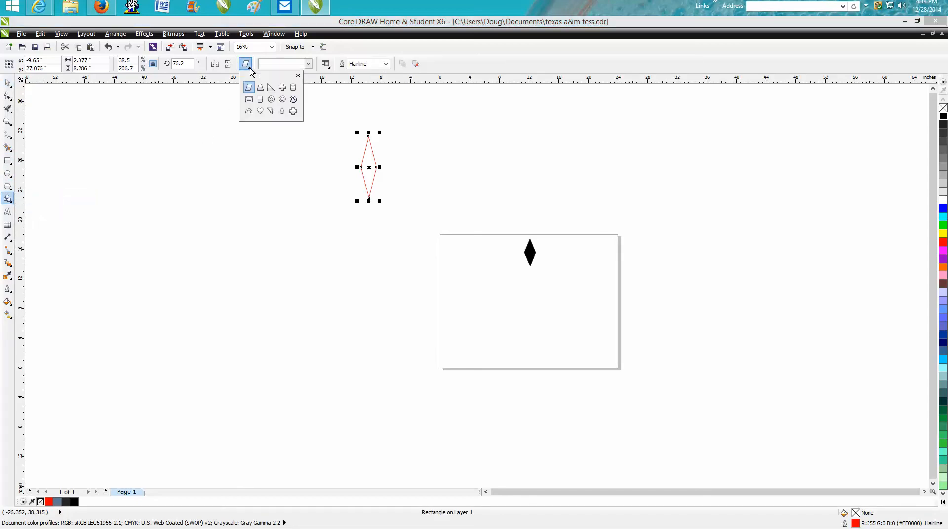
pyautogui.click(270, 89)
pyautogui.click(230, 157)
pyautogui.moveTo(229, 157); pyautogui.dragTo(192, 223)
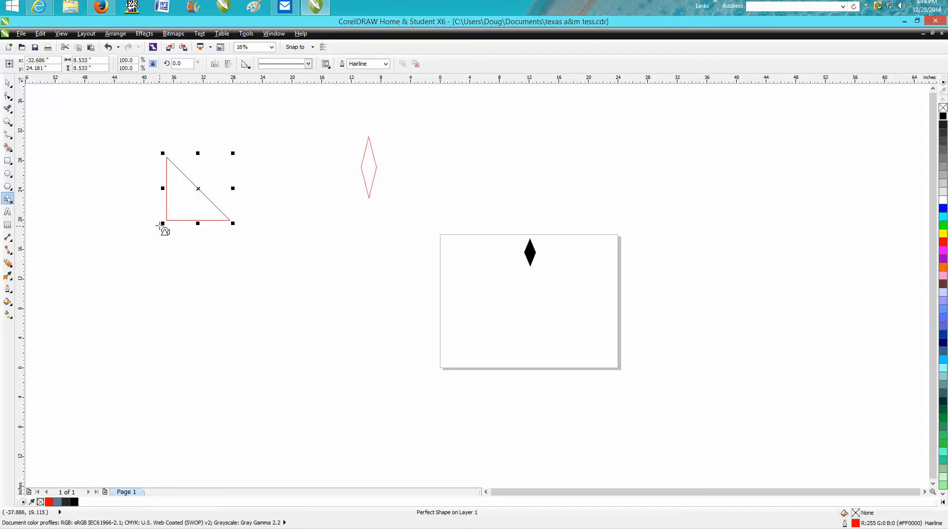
# Step: Convert the triangle to curves and pull its right-angle corner outward into a long point, about 18.9 by 20 inches overall
pyautogui.click(8, 97)
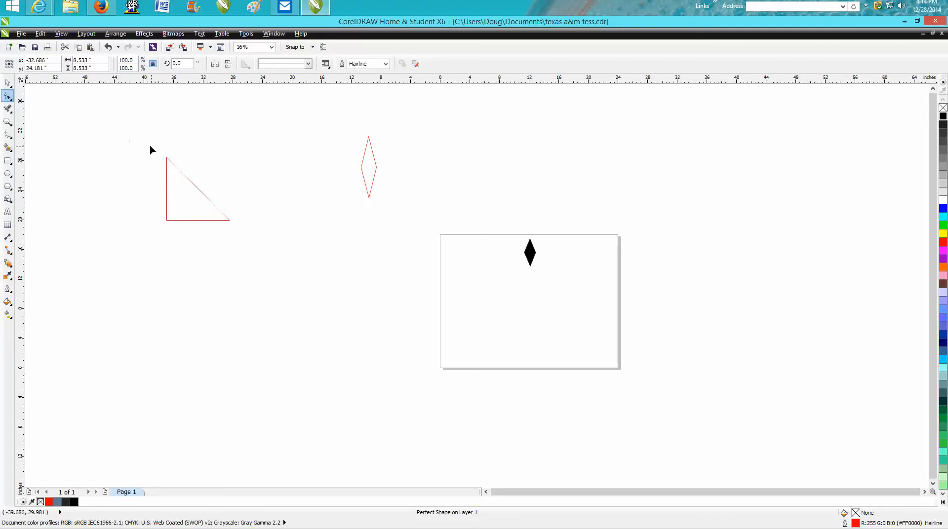
pyautogui.click(7, 85)
pyautogui.moveTo(154, 142); pyautogui.dragTo(250, 252)
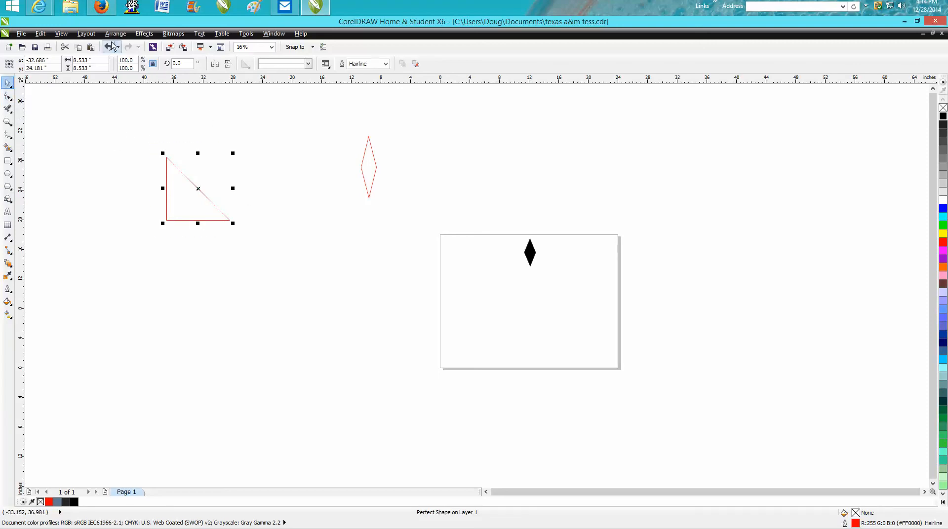
pyautogui.click(116, 33)
pyautogui.click(160, 210)
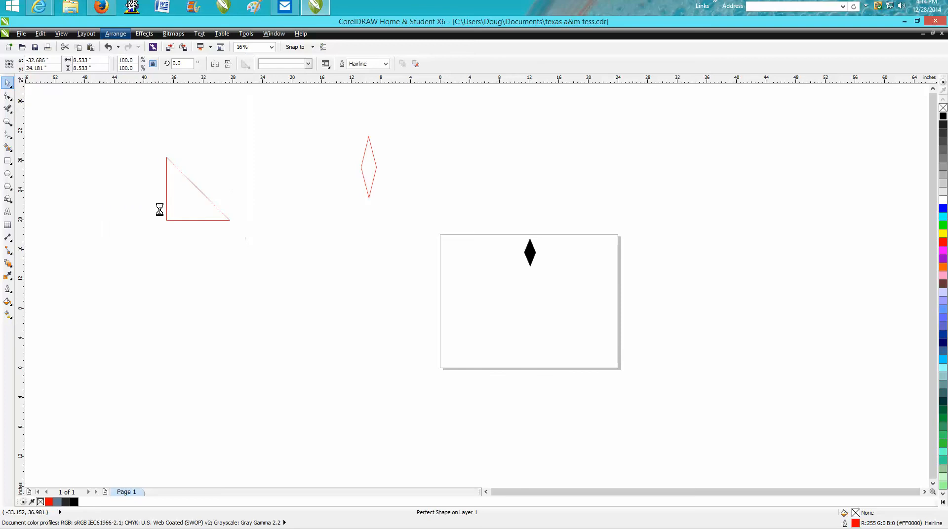
pyautogui.click(7, 97)
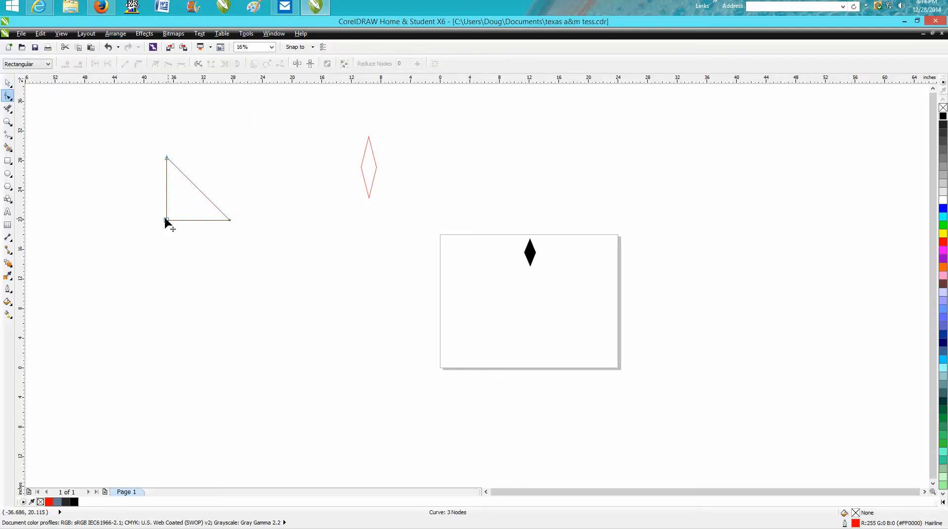
pyautogui.moveTo(167, 220); pyautogui.dragTo(90, 306)
# Step: Rotate the stretched triangle about 44.4 degrees so its long point faces straight down
pyautogui.click(7, 83)
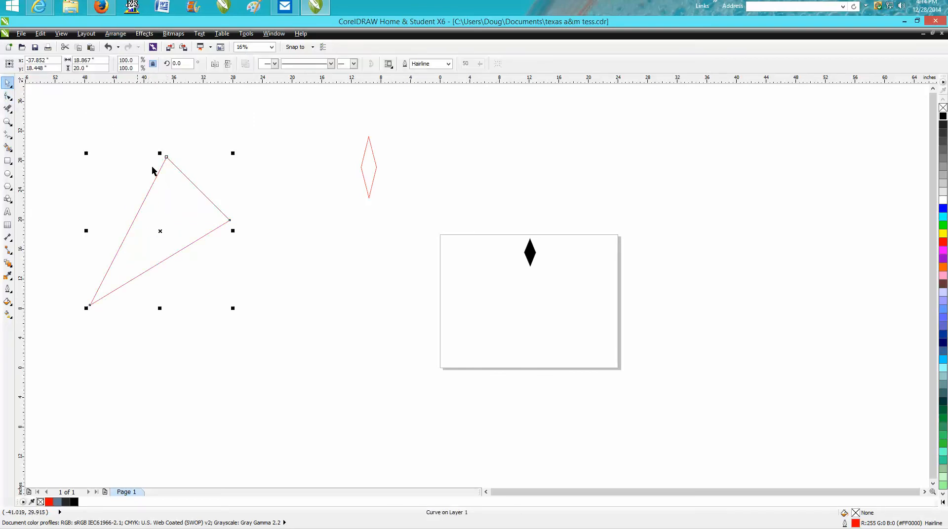
pyautogui.click(212, 169)
pyautogui.click(156, 222)
pyautogui.click(160, 235)
pyautogui.moveTo(88, 307); pyautogui.dragTo(163, 333)
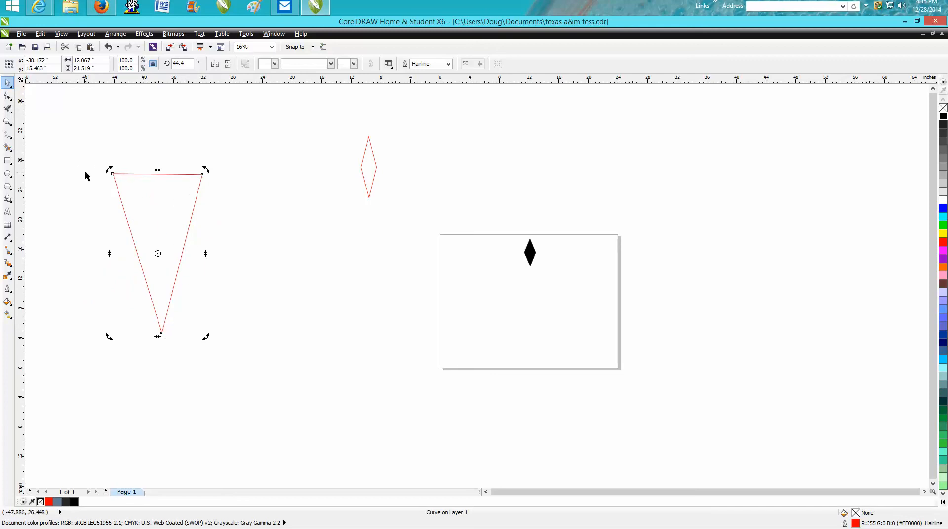
# Step: Duplicate the triangle, mirror the copy vertically, and place it above the original so their short edges meet
pyautogui.hotkey('ctrl', 'v')
pyautogui.click(229, 64)
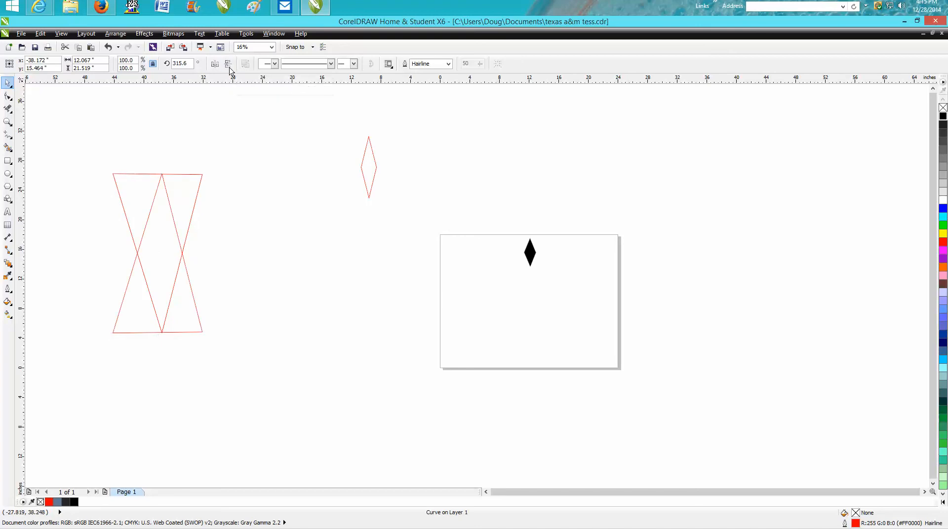
pyautogui.moveTo(155, 254); pyautogui.dragTo(178, 98)
# Step: Reduce the lower triangle's height to about 20.96 inches so its top edge meets the upper triangle's base
pyautogui.click(11, 137)
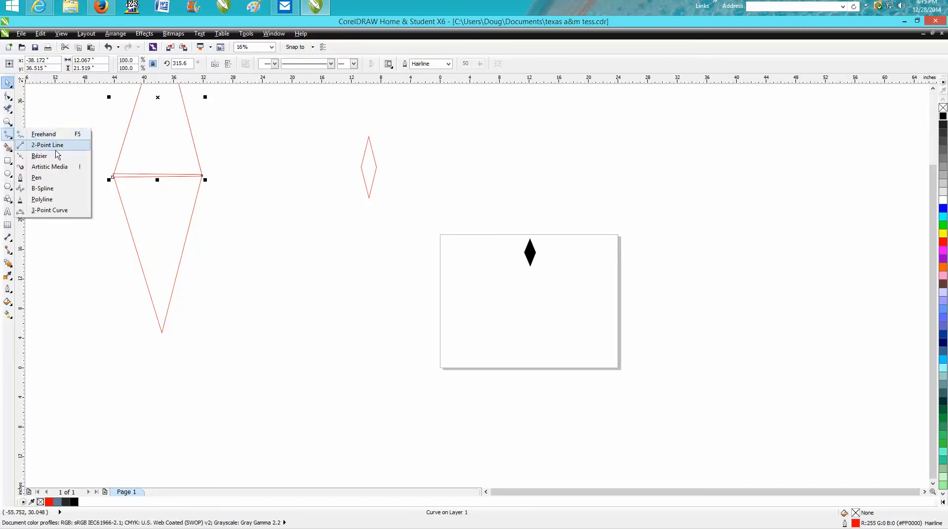
pyautogui.click(11, 124)
pyautogui.click(33, 122)
pyautogui.moveTo(90, 155); pyautogui.dragTo(223, 207)
pyautogui.click(9, 84)
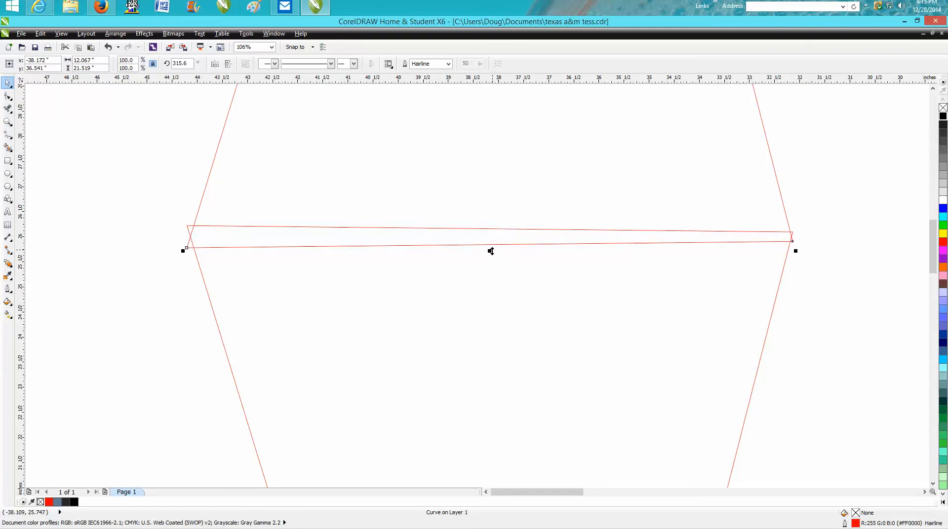
pyautogui.moveTo(489, 251)
pyautogui.mouseDown()
pyautogui.moveTo(491, 237)
pyautogui.moveTo(496, 248)
pyautogui.mouseUp()
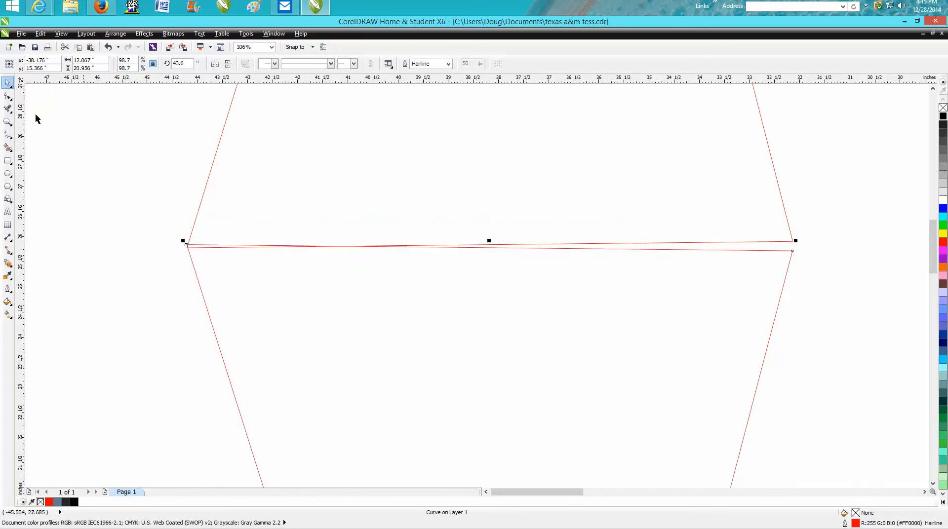
# Step: Move the lower triangle's two top corner nodes onto the sides of the upper triangle
pyautogui.click(8, 96)
pyautogui.moveTo(794, 251); pyautogui.dragTo(794, 245)
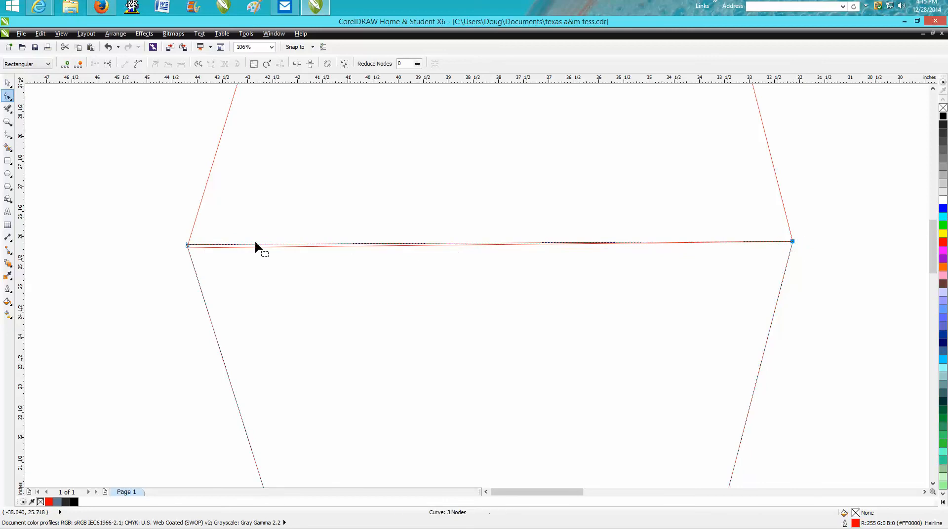
pyautogui.moveTo(187, 246); pyautogui.dragTo(191, 241)
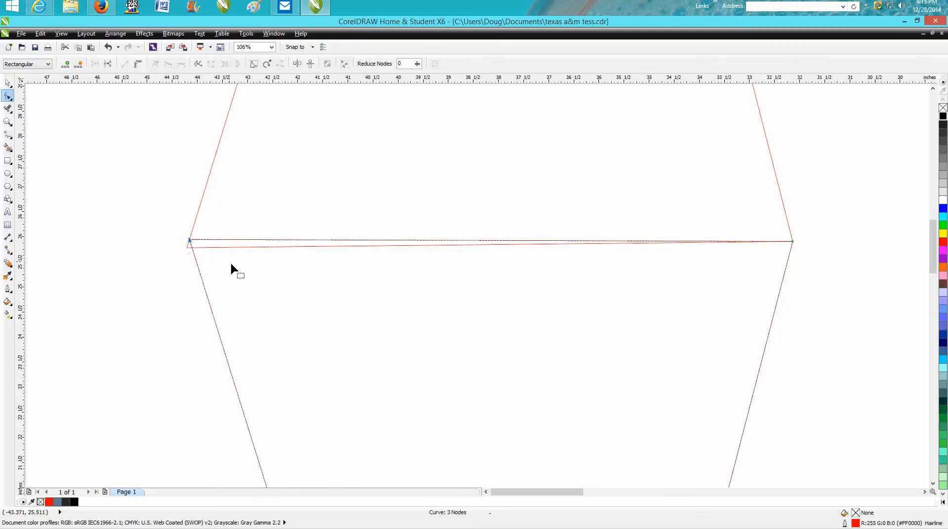
# Step: Weld the two stacked triangles into a single large diamond
pyautogui.scroll(-1, 245, 254)
pyautogui.scroll(-3, 354, 276)
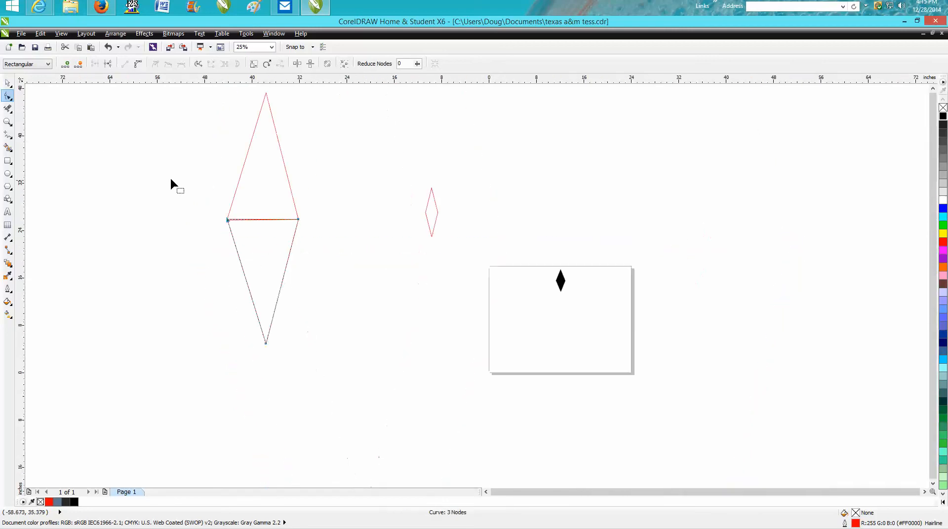
pyautogui.click(5, 84)
pyautogui.moveTo(174, 117); pyautogui.dragTo(248, 268)
pyautogui.click(306, 64)
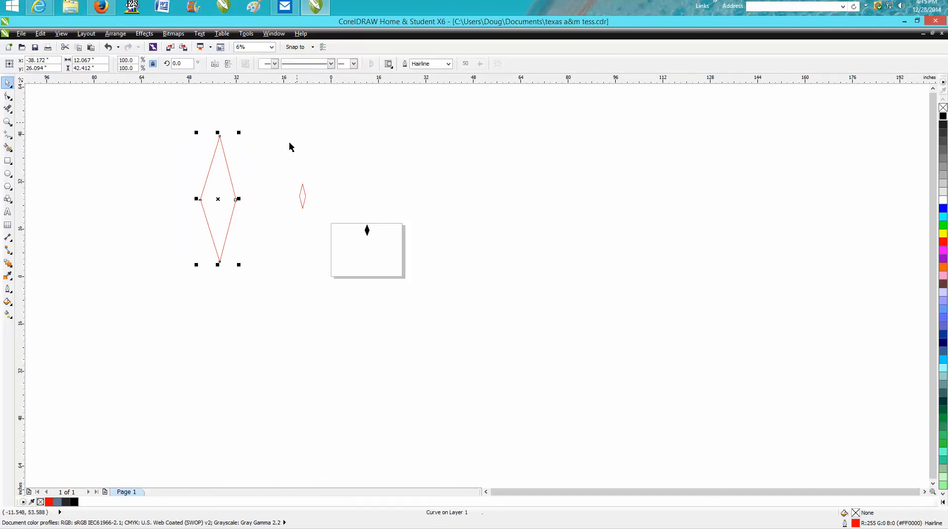
# Step: Move the large diamond's right corner node slightly outward
pyautogui.click(267, 185)
pyautogui.click(234, 206)
pyautogui.click(7, 122)
pyautogui.moveTo(189, 129); pyautogui.dragTo(271, 284)
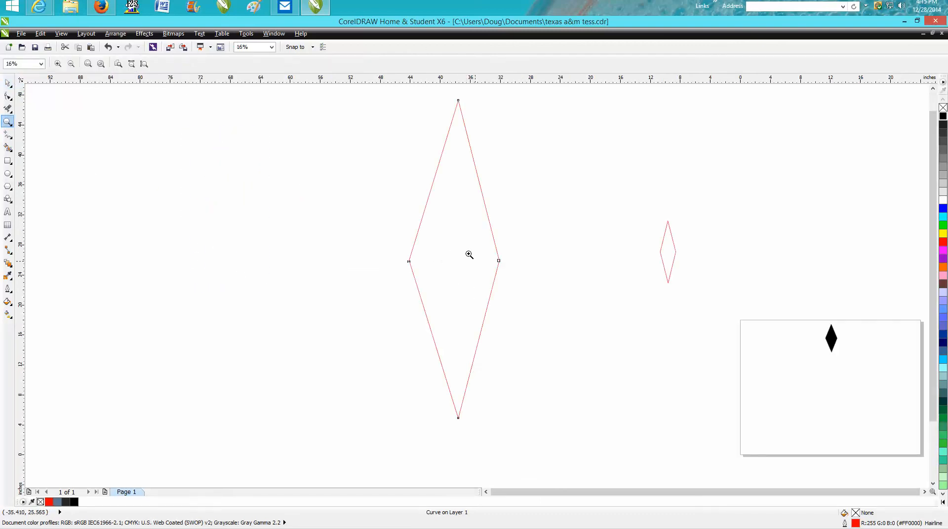
pyautogui.click(8, 97)
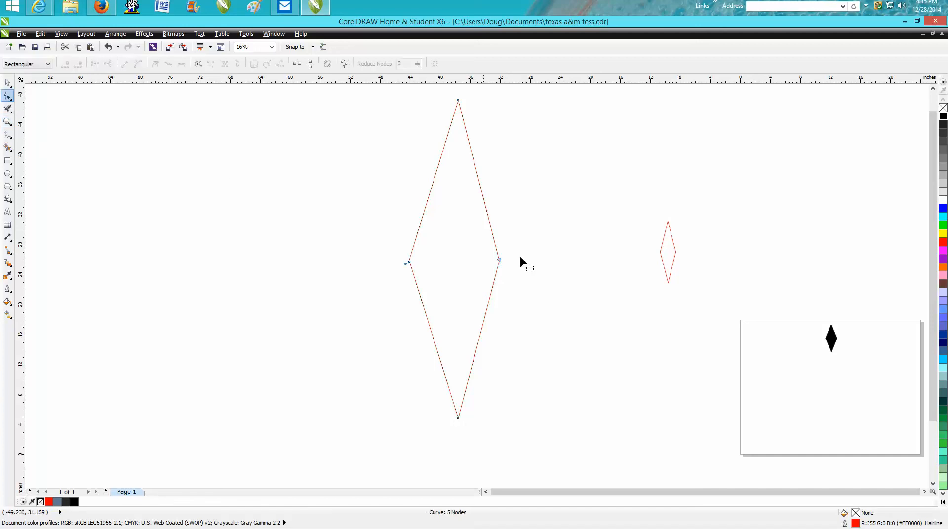
pyautogui.moveTo(498, 260)
pyautogui.mouseDown()
pyautogui.moveTo(501, 272)
pyautogui.moveTo(501, 261)
pyautogui.mouseUp()
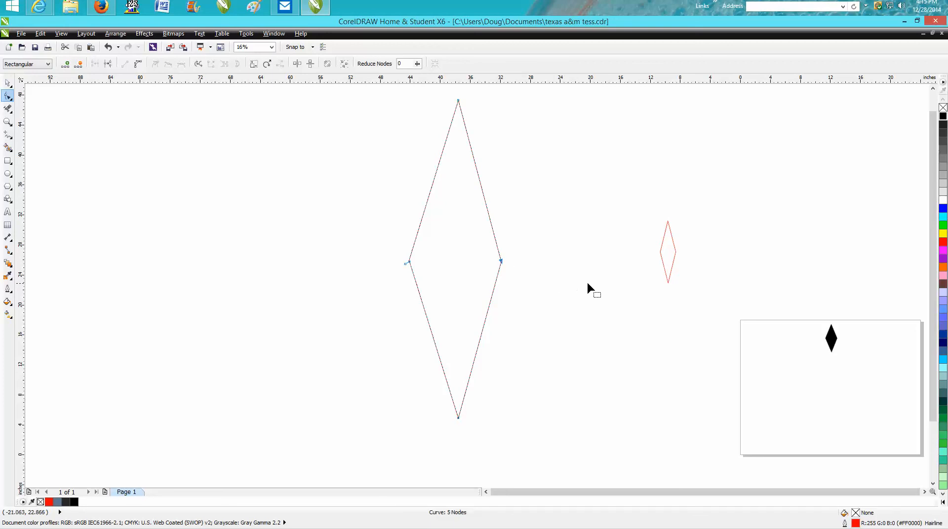
# Step: Center the large diamond on the page and add a horizontal guideline through the page center
pyautogui.press('p')
pyautogui.moveTo(564, 79); pyautogui.dragTo(570, 182)
pyautogui.press('p')
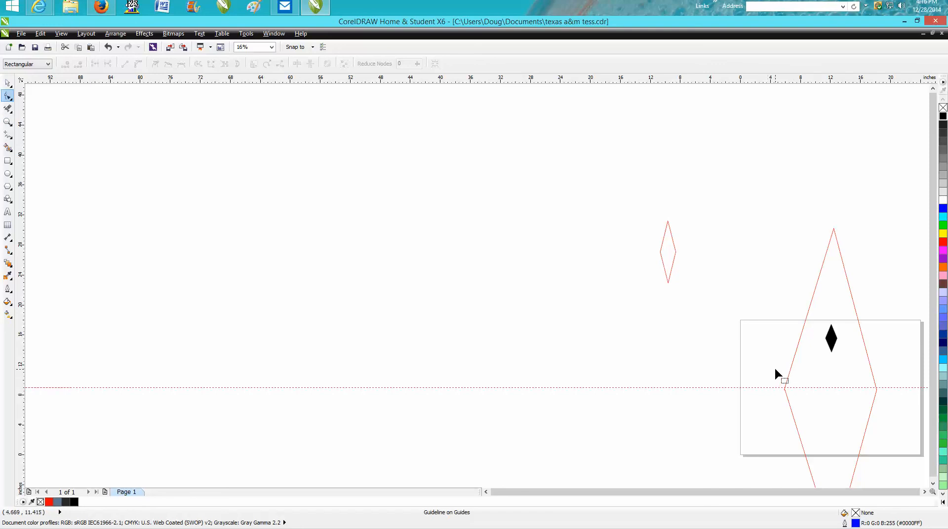
# Step: Delete the stray extra node at the left corner of the large welded diamond
pyautogui.press('z')
pyautogui.moveTo(778, 375); pyautogui.dragTo(923, 431)
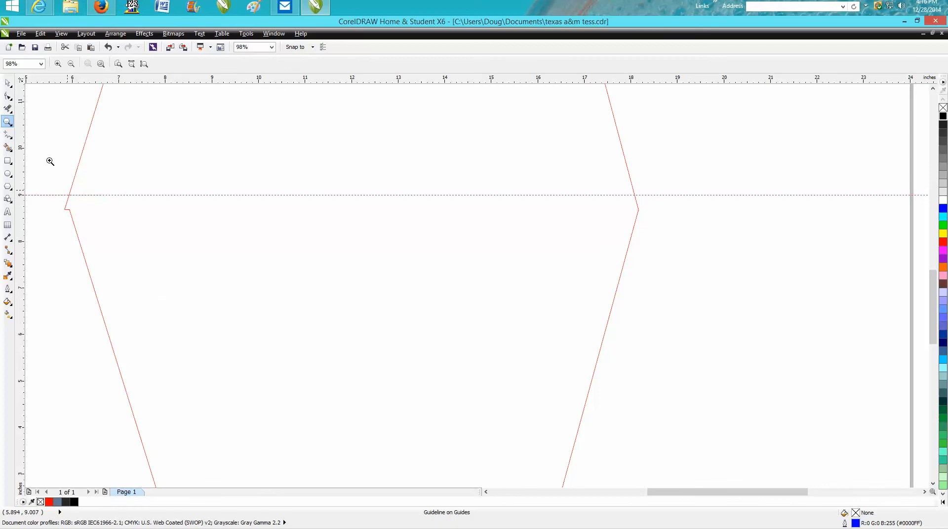
pyautogui.click(8, 96)
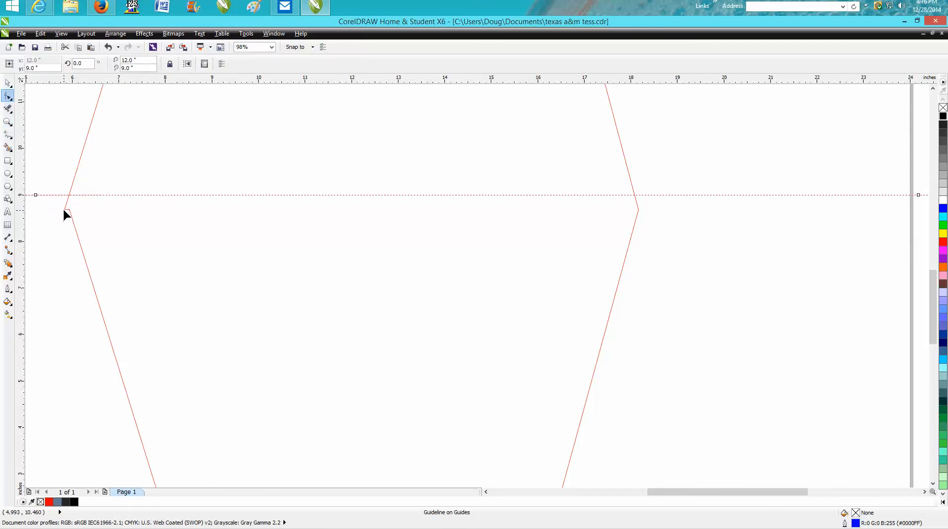
pyautogui.click(64, 209)
pyautogui.press('Delete')
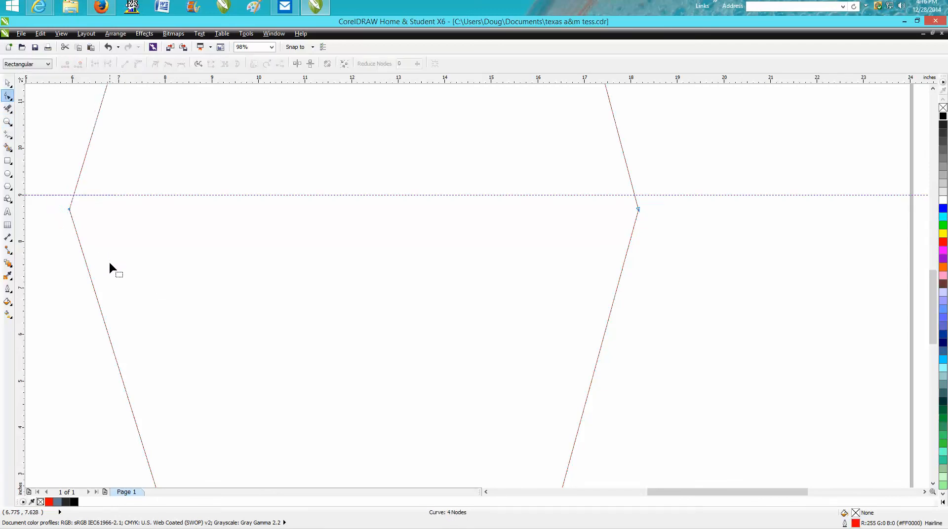
# Step: Move the large diamond's left and right corner nodes up onto the horizontal guideline
pyautogui.moveTo(69, 210); pyautogui.dragTo(73, 196)
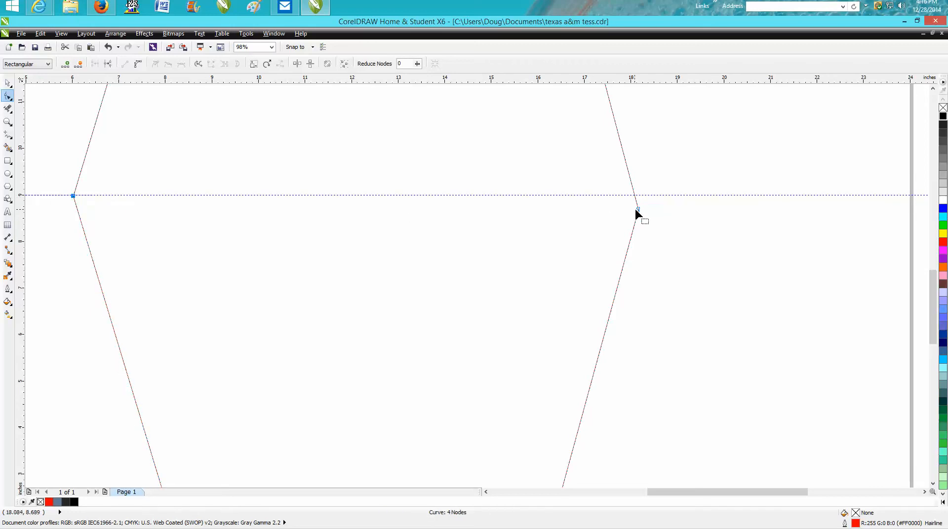
pyautogui.moveTo(637, 211); pyautogui.dragTo(637, 197)
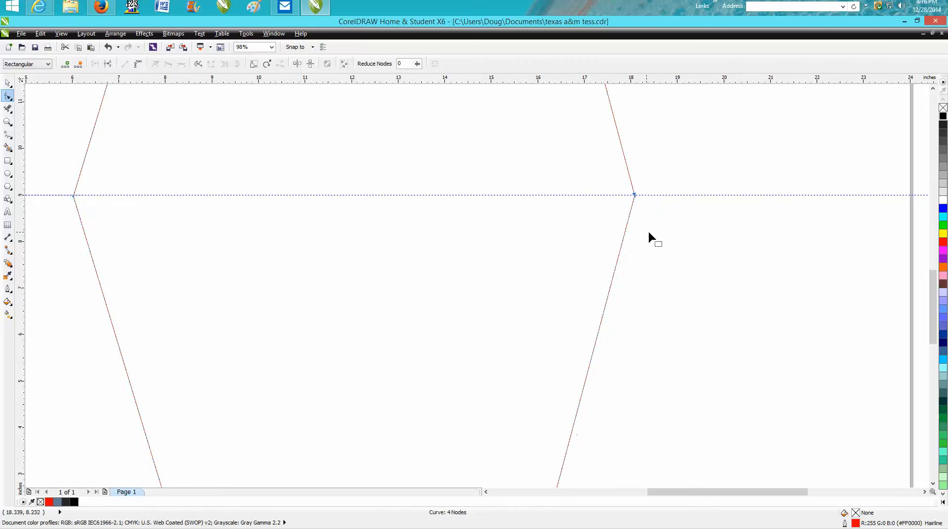
pyautogui.scroll(-6, 651, 231)
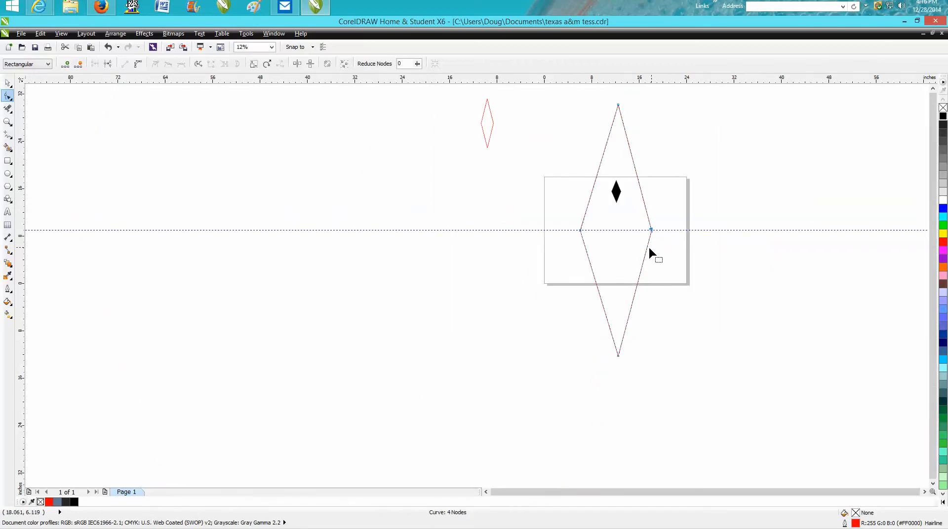
# Step: Add a vertical guideline through the page center and move the large diamond's bottom corner node onto it
pyautogui.moveTo(20, 265); pyautogui.dragTo(130, 270)
pyautogui.press('p')
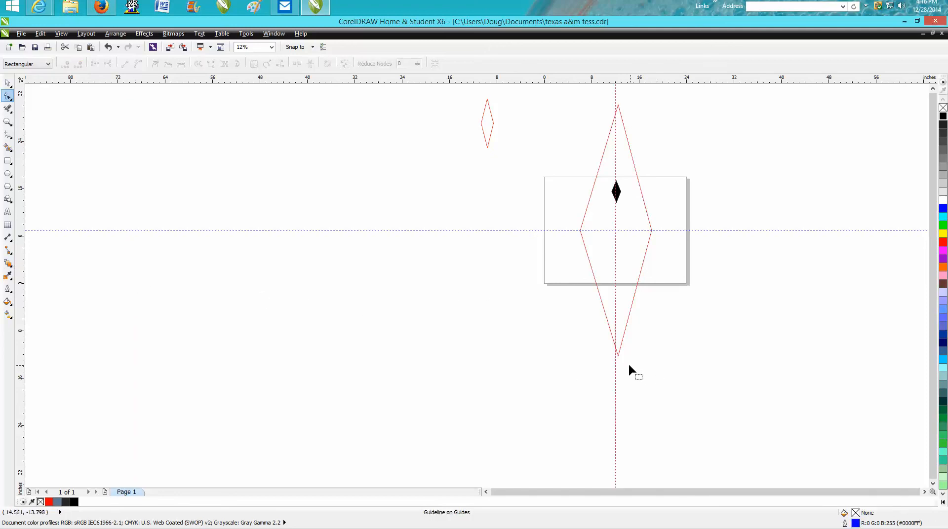
pyautogui.click(618, 354)
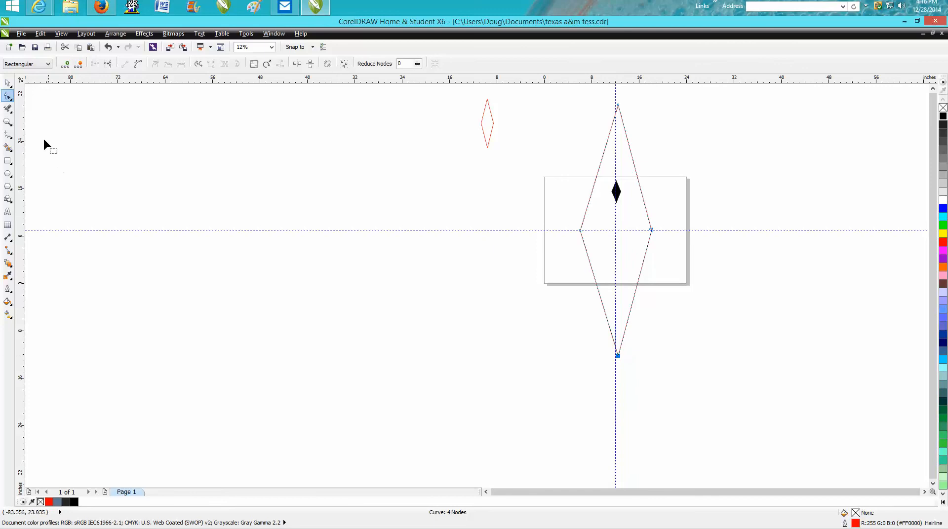
pyautogui.press('z')
pyautogui.moveTo(589, 318); pyautogui.dragTo(675, 408)
pyautogui.click(7, 83)
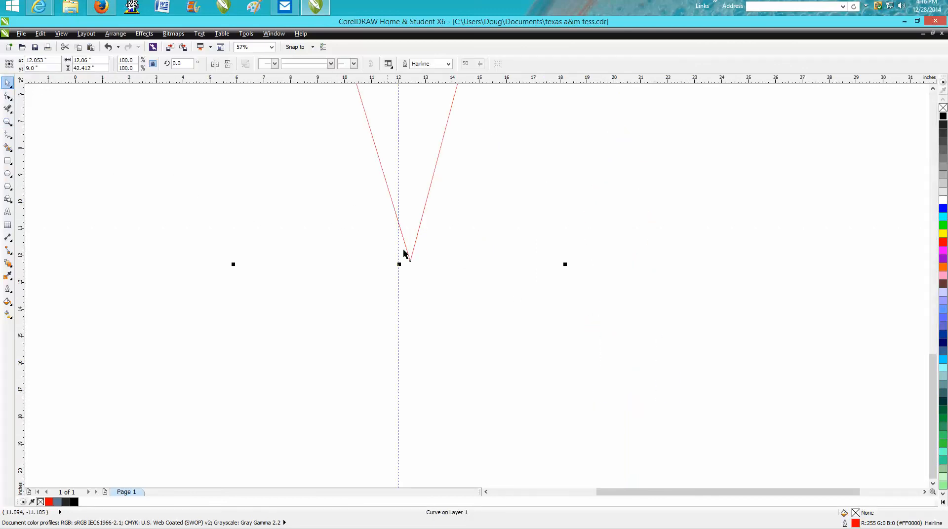
pyautogui.click(9, 96)
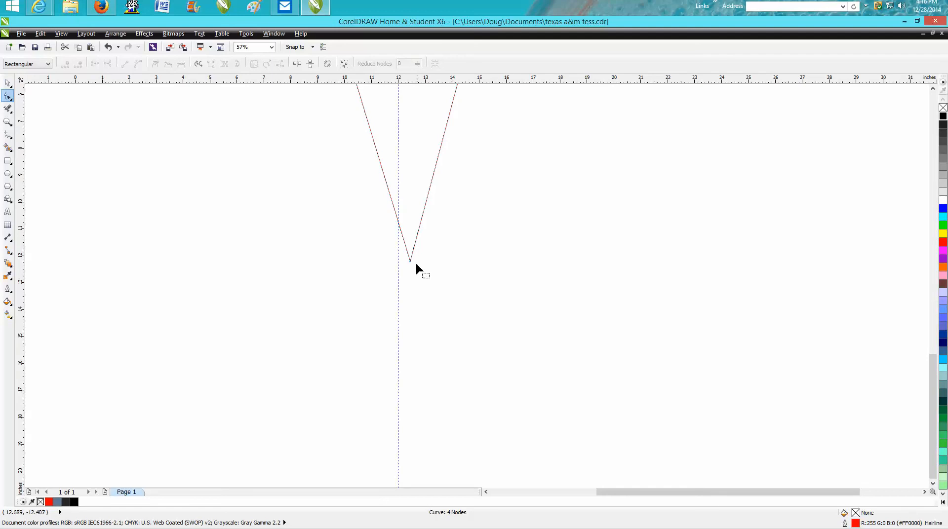
pyautogui.moveTo(408, 262); pyautogui.dragTo(401, 262)
pyautogui.scroll(-2, 455, 289)
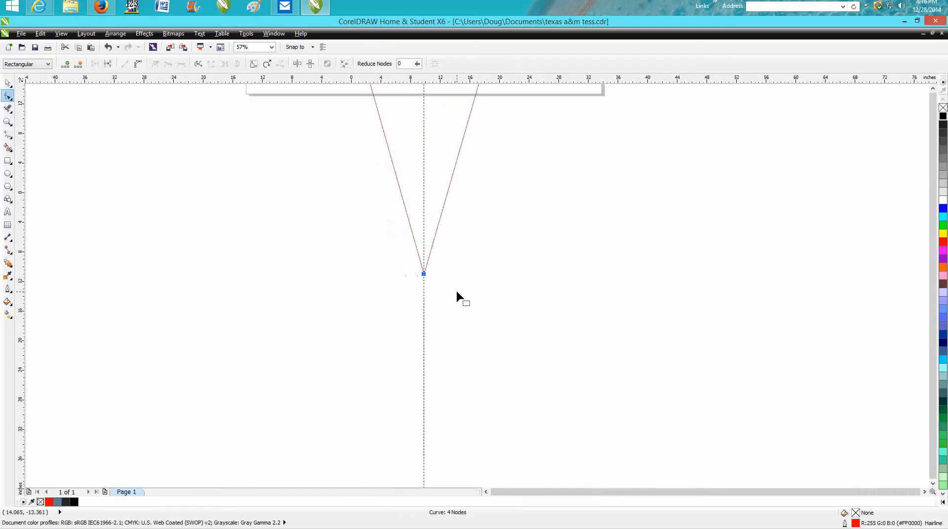
pyautogui.scroll(-2, 542, 286)
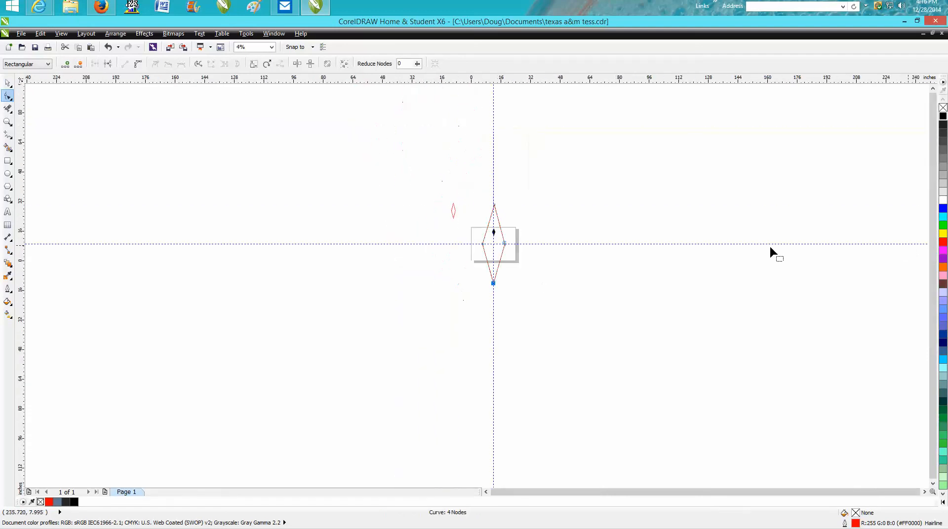
# Step: Move the large diamond's top corner node exactly onto the vertical guideline
pyautogui.click(8, 121)
pyautogui.moveTo(482, 199); pyautogui.dragTo(521, 241)
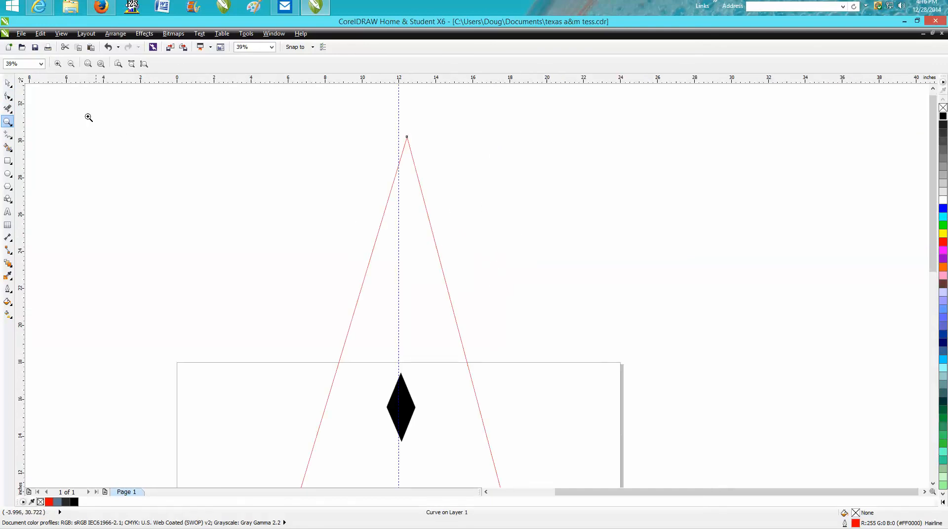
pyautogui.press('space')
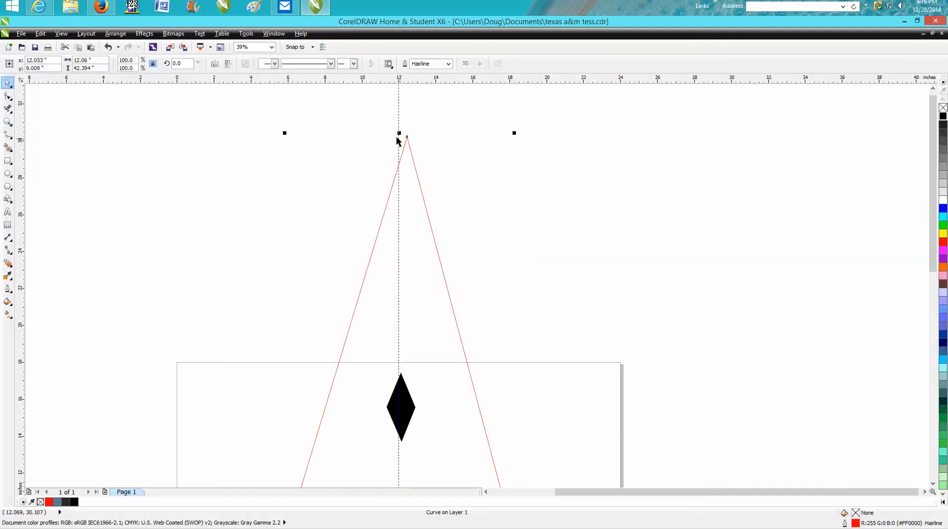
pyautogui.click(8, 96)
pyautogui.click(406, 137)
pyautogui.moveTo(407, 137); pyautogui.dragTo(434, 166)
pyautogui.click(7, 122)
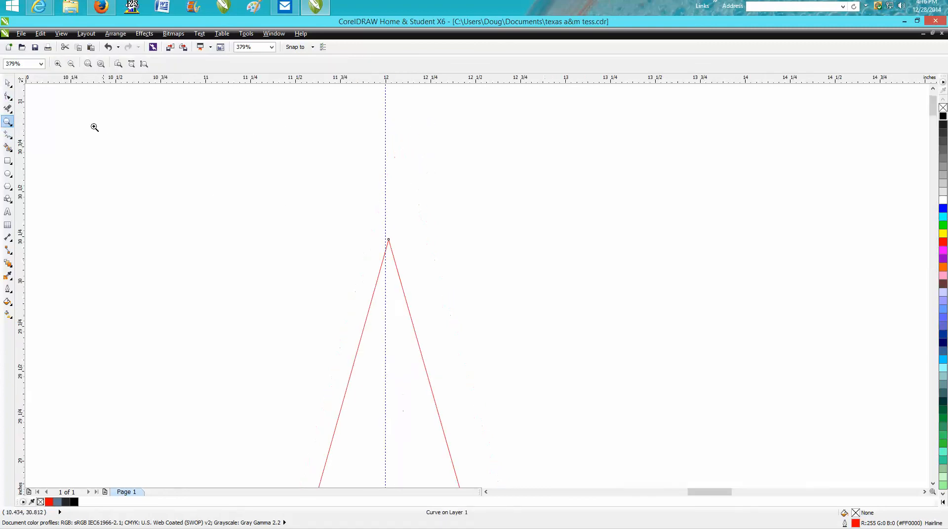
pyautogui.click(8, 96)
pyautogui.click(389, 241)
pyautogui.moveTo(389, 240); pyautogui.dragTo(389, 240)
pyautogui.scroll(-7, 499, 242)
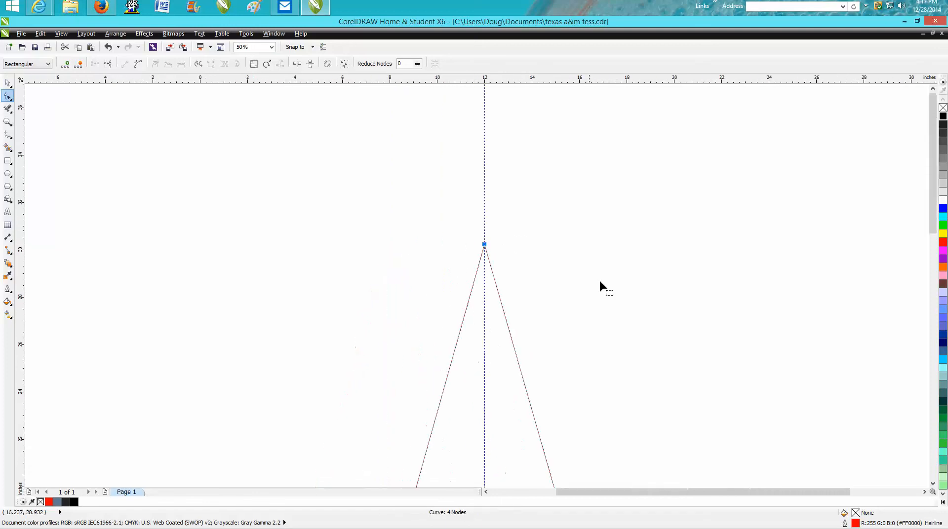
pyautogui.scroll(-2, 690, 299)
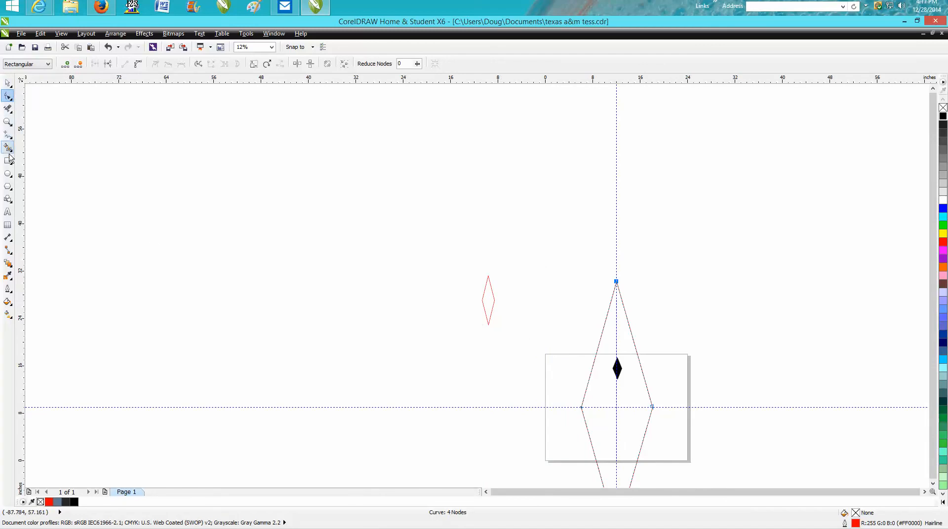
# Step: Move the large diamond off the page into the empty area left of the small red diamond
pyautogui.click(7, 83)
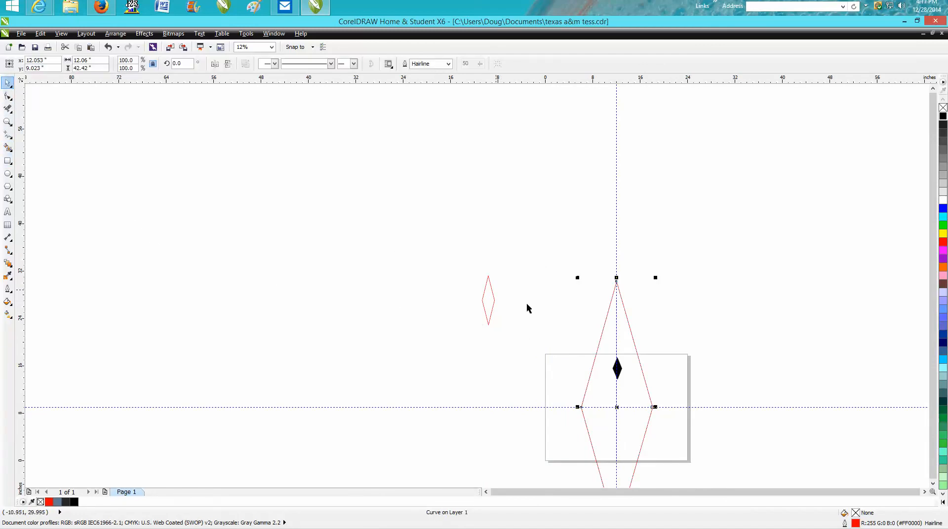
pyautogui.click(630, 368)
pyautogui.click(617, 407)
pyautogui.moveTo(617, 408); pyautogui.dragTo(342, 290)
# Step: Resize the large diamond to about 6.03 by 15.46 inches and place it just right of the small red diamond
pyautogui.moveTo(364, 171); pyautogui.dragTo(364, 298)
pyautogui.moveTo(402, 364); pyautogui.dragTo(367, 364)
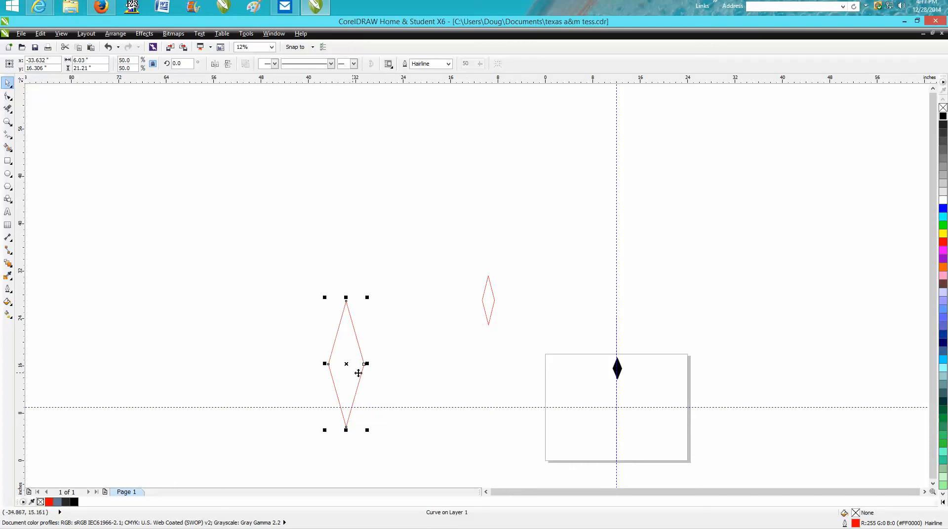
pyautogui.moveTo(346, 297); pyautogui.dragTo(346, 332)
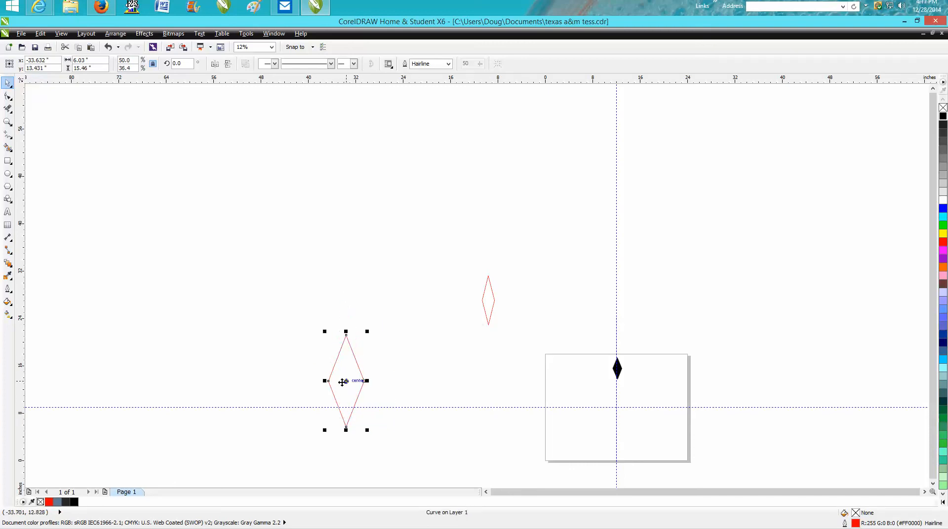
pyautogui.moveTo(346, 381); pyautogui.dragTo(531, 295)
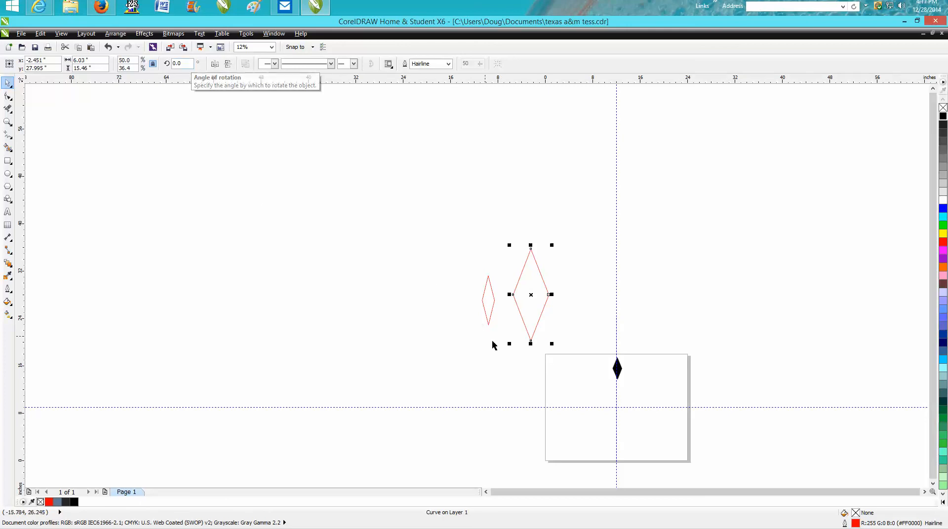
pyautogui.click(617, 369)
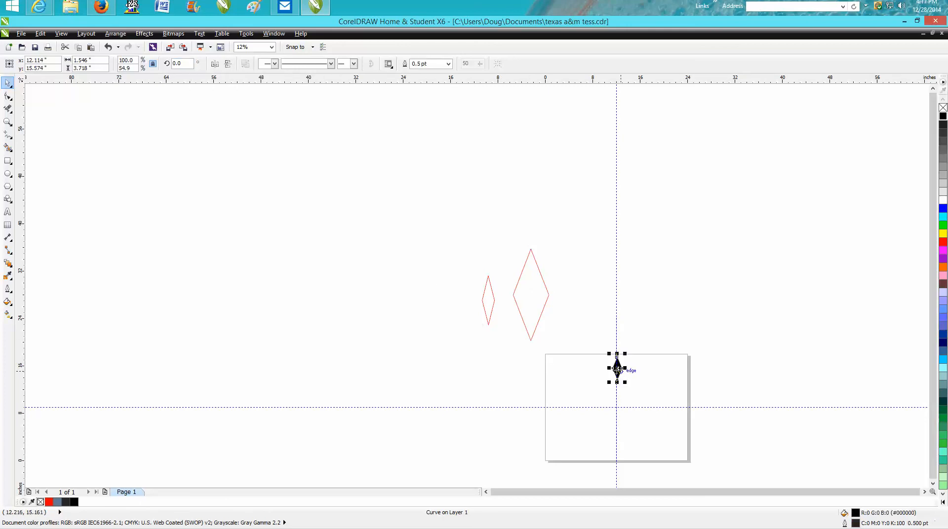
pyautogui.press('Delete')
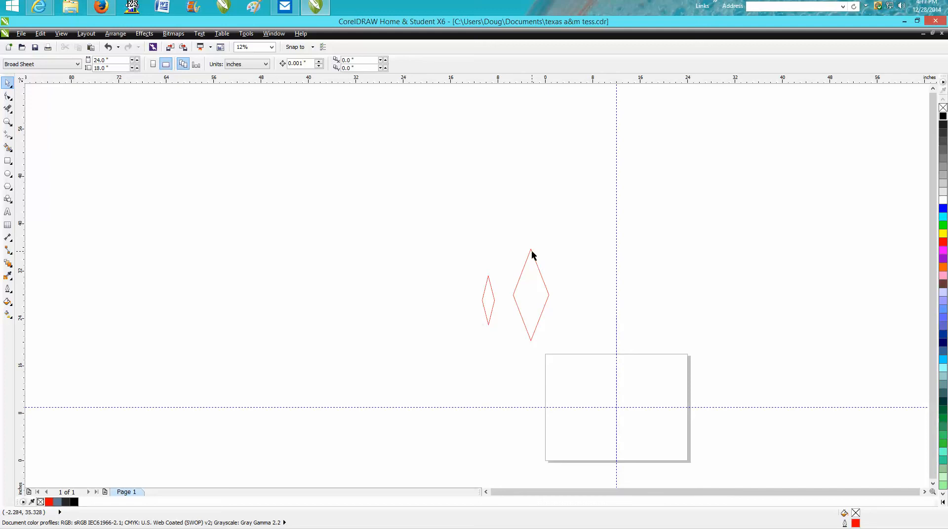
pyautogui.click(108, 47)
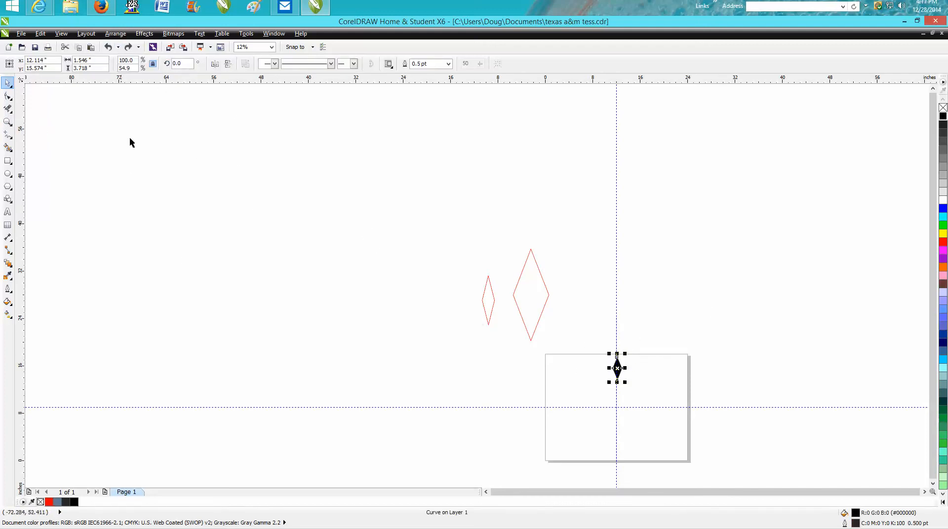
# Step: Scale the black diamond down to half its size and center it on the vertical guideline
pyautogui.click(8, 122)
pyautogui.moveTo(556, 309); pyautogui.dragTo(714, 439)
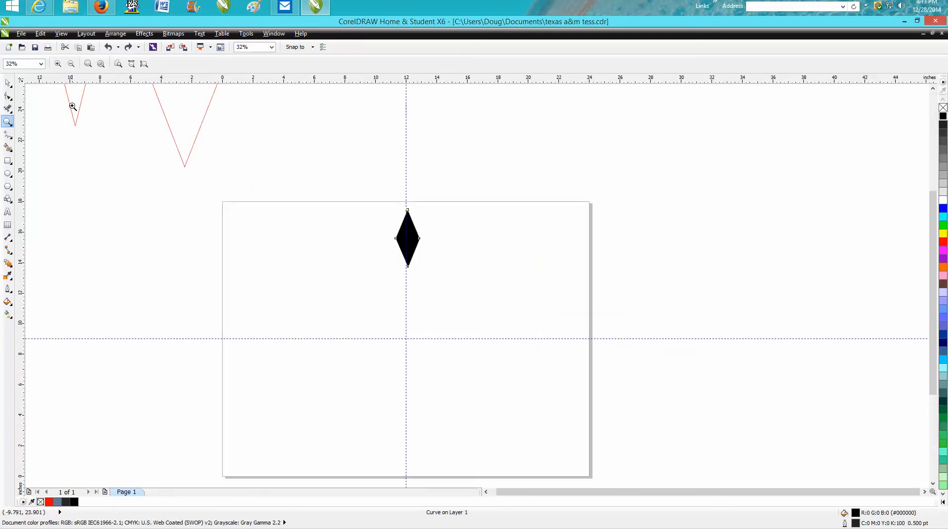
pyautogui.click(7, 84)
pyautogui.moveTo(422, 271); pyautogui.dragTo(410, 241)
pyautogui.click(8, 122)
pyautogui.moveTo(372, 206); pyautogui.dragTo(561, 292)
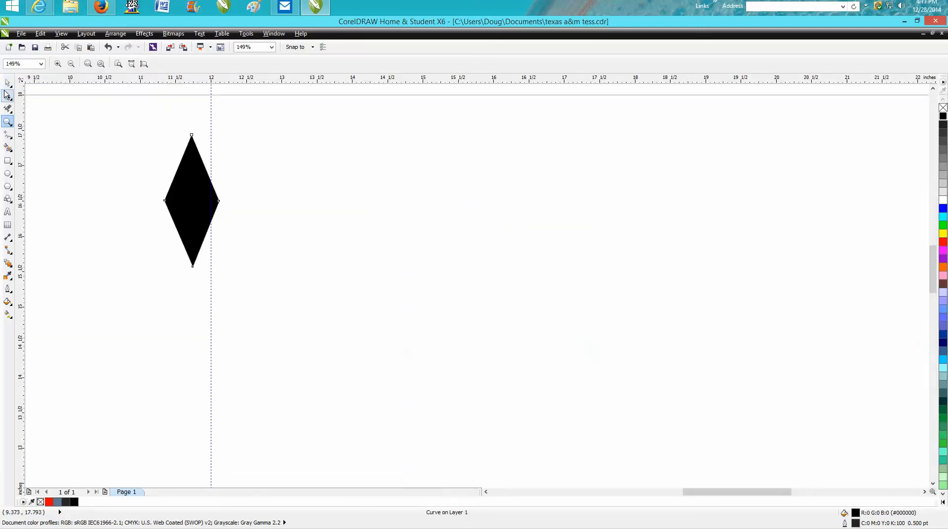
pyautogui.click(7, 84)
pyautogui.moveTo(192, 201); pyautogui.dragTo(211, 197)
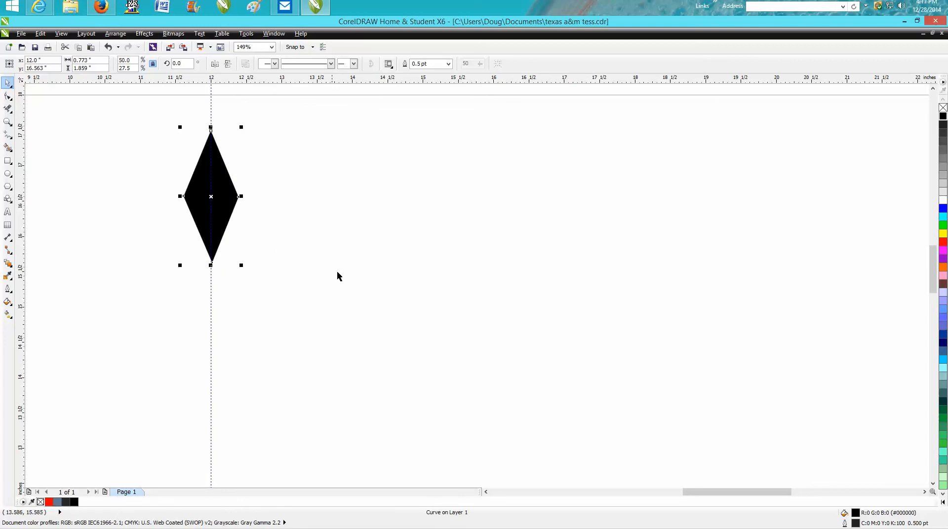
# Step: Create a copy of the black diamond rotated 30 degrees around the intersection of the two guidelines
pyautogui.scroll(-4, 374, 279)
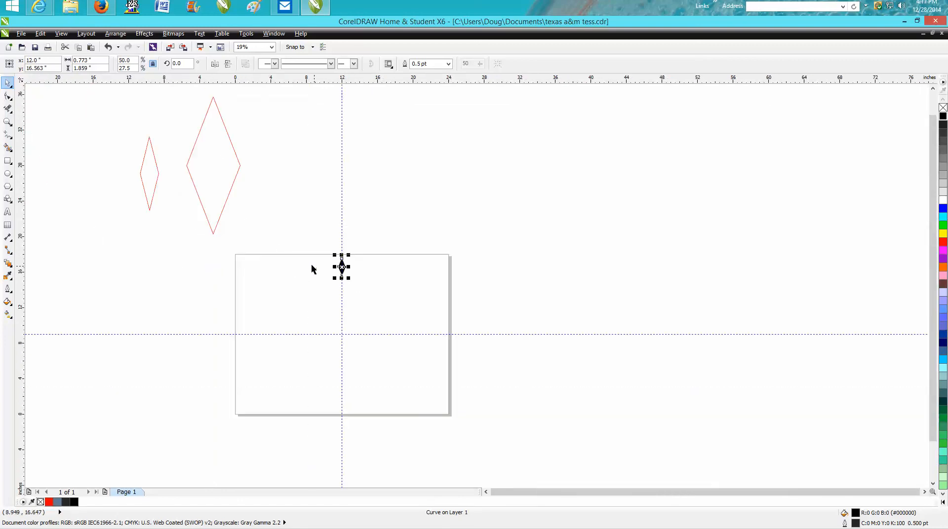
pyautogui.click(342, 267)
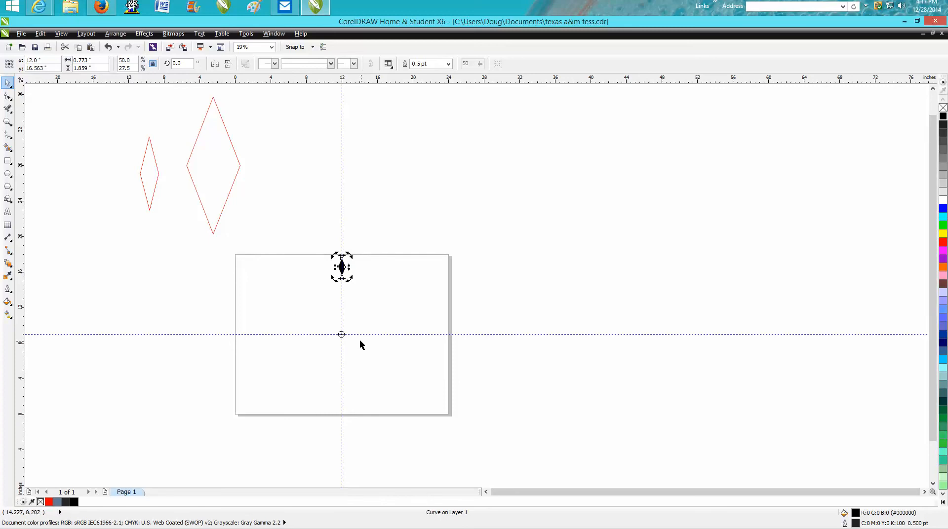
pyautogui.click(346, 305)
pyautogui.click(341, 267)
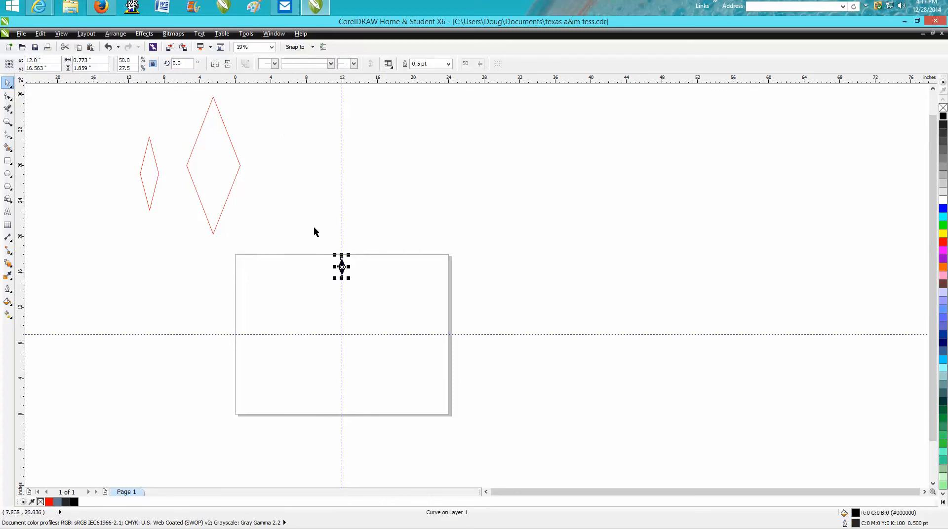
pyautogui.click(341, 267)
pyautogui.click(181, 63)
pyautogui.write('30')
pyautogui.press('Return')
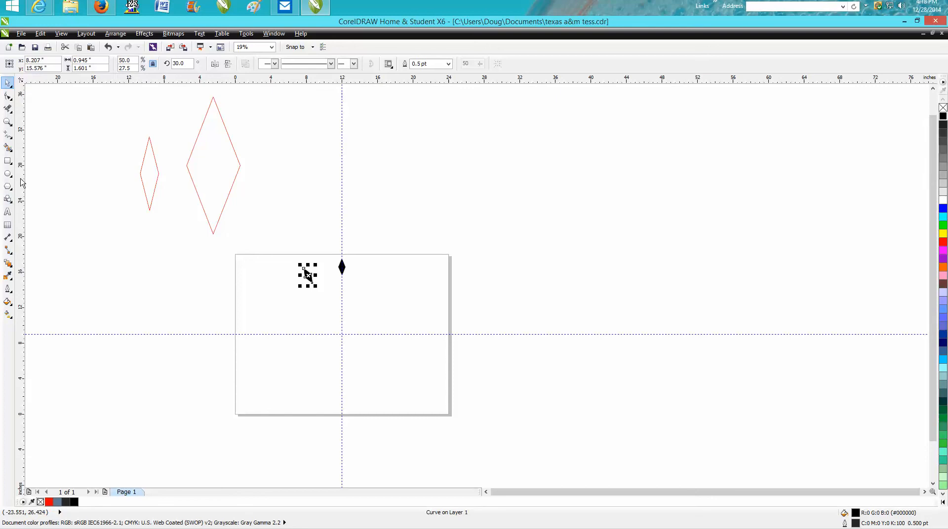
# Step: Sketch a diamond about 7 inches wide and 14 inches tall above the page with the Smart Drawing tool
pyautogui.click(11, 151)
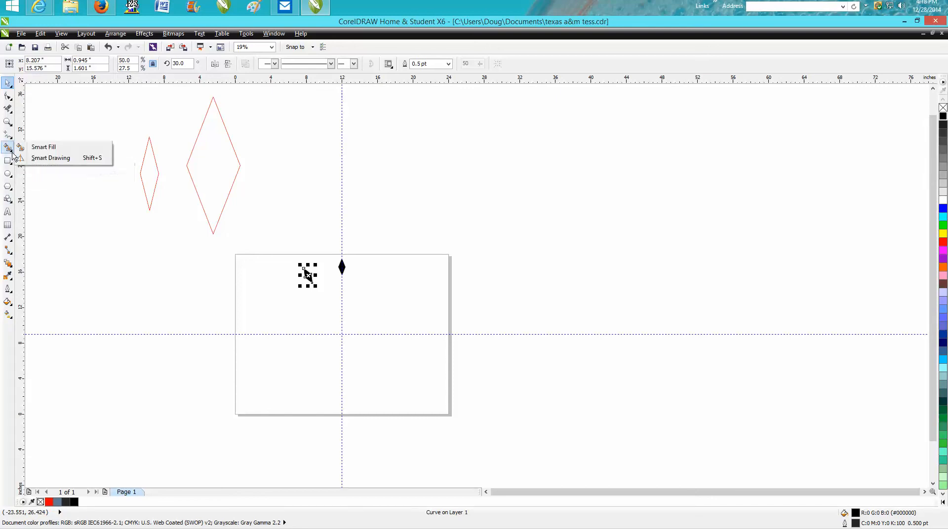
pyautogui.click(42, 156)
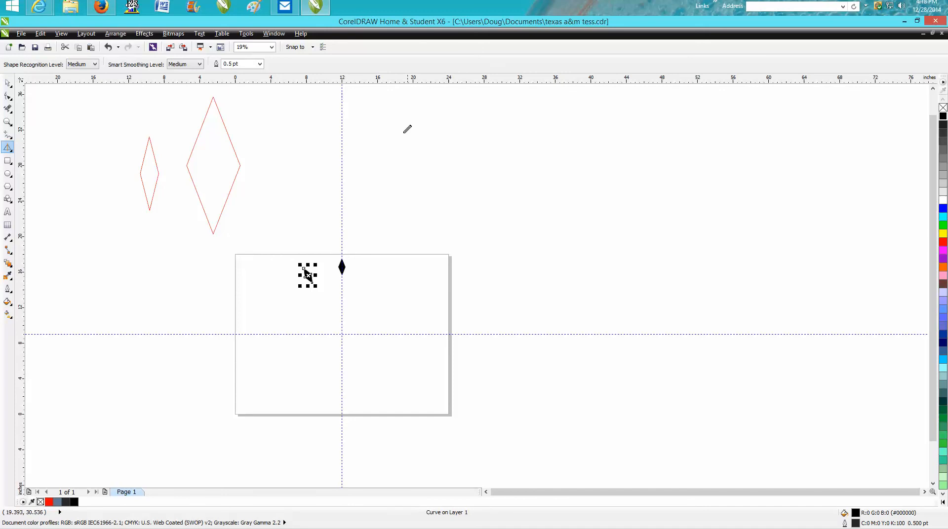
pyautogui.moveTo(342, 104)
pyautogui.mouseDown()
pyautogui.moveTo(311, 168)
pyautogui.moveTo(344, 225)
pyautogui.moveTo(375, 171)
pyautogui.moveTo(374, 149)
pyautogui.moveTo(345, 98)
pyautogui.mouseUp()
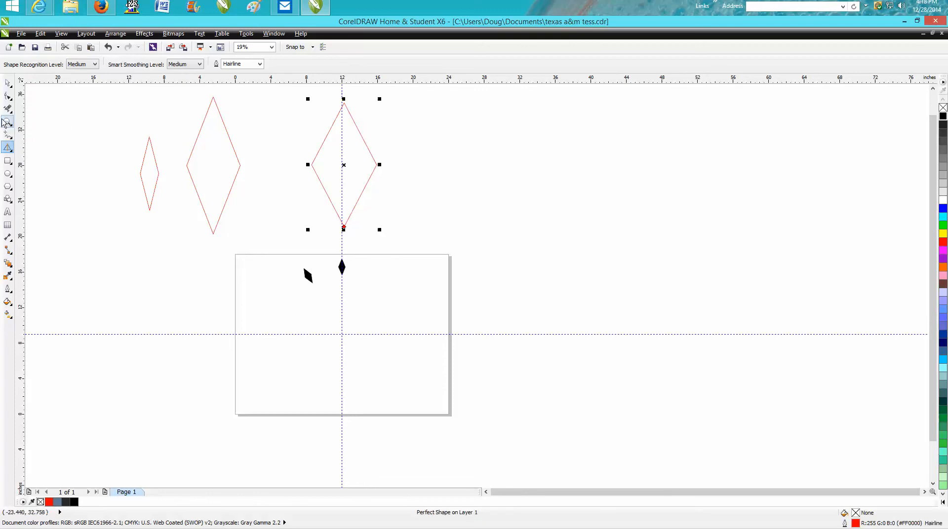
pyautogui.click(8, 121)
pyautogui.moveTo(303, 98); pyautogui.dragTo(412, 225)
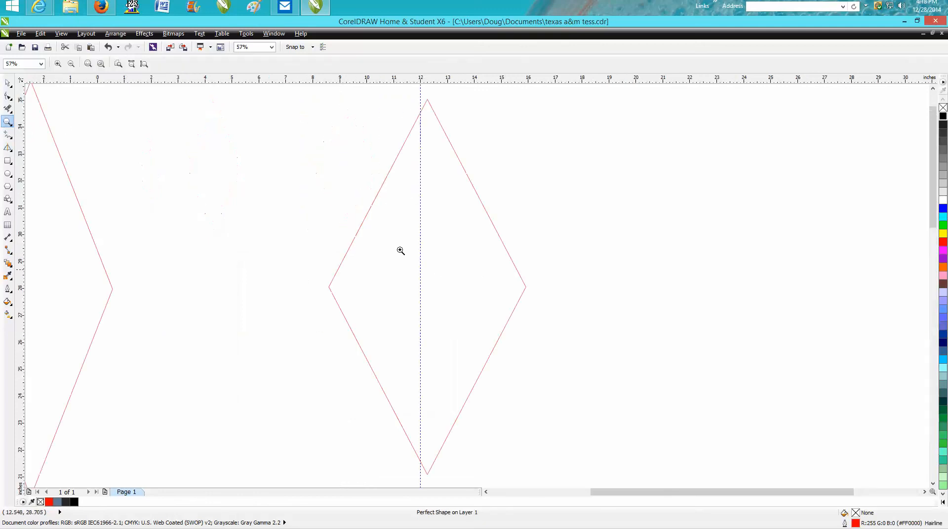
# Step: Center the large Smart Drawing diamond on the page
pyautogui.scroll(-2, 218, 181)
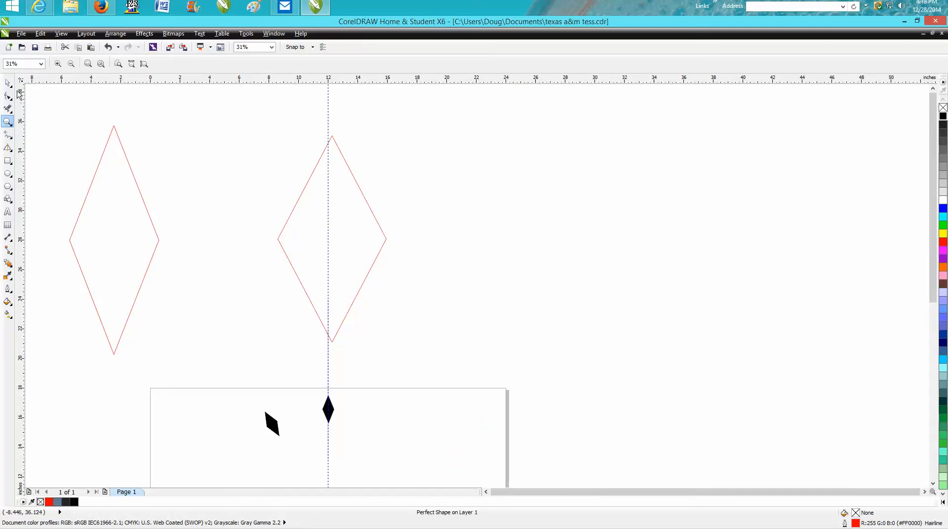
pyautogui.click(8, 83)
pyautogui.press('p')
pyautogui.scroll(-4, 506, 348)
pyautogui.click(8, 122)
pyautogui.moveTo(428, 345); pyautogui.dragTo(501, 432)
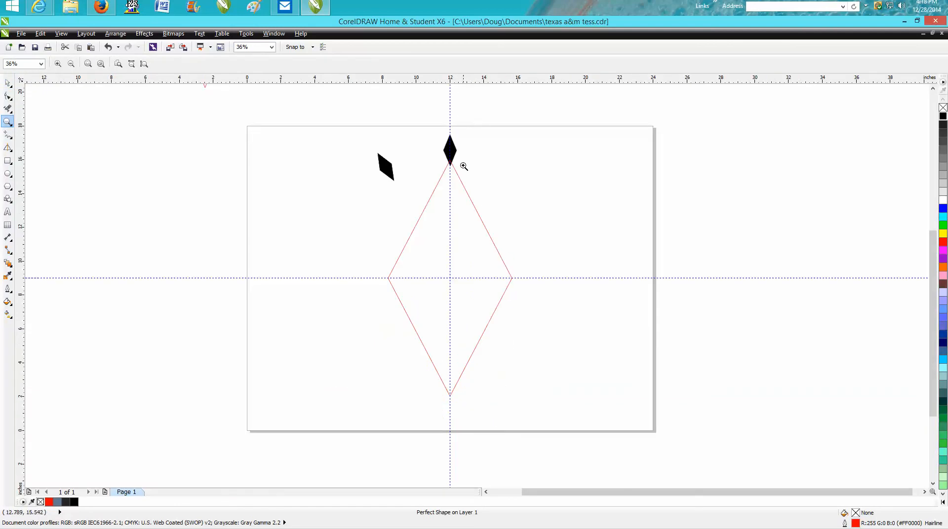
pyautogui.click(8, 83)
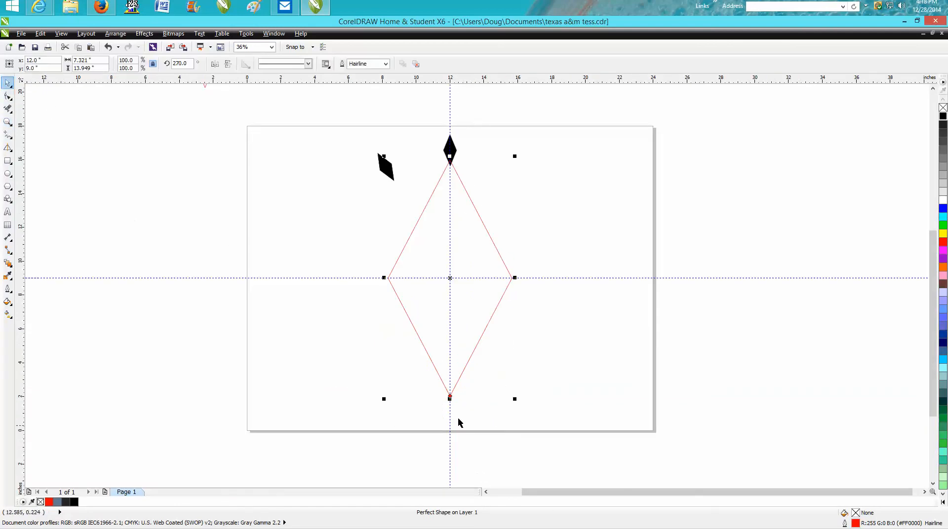
# Step: Scale the red diamond down to 15 percent and narrow it to half its width, 0.55 inches
pyautogui.moveTo(516, 400); pyautogui.dragTo(410, 201)
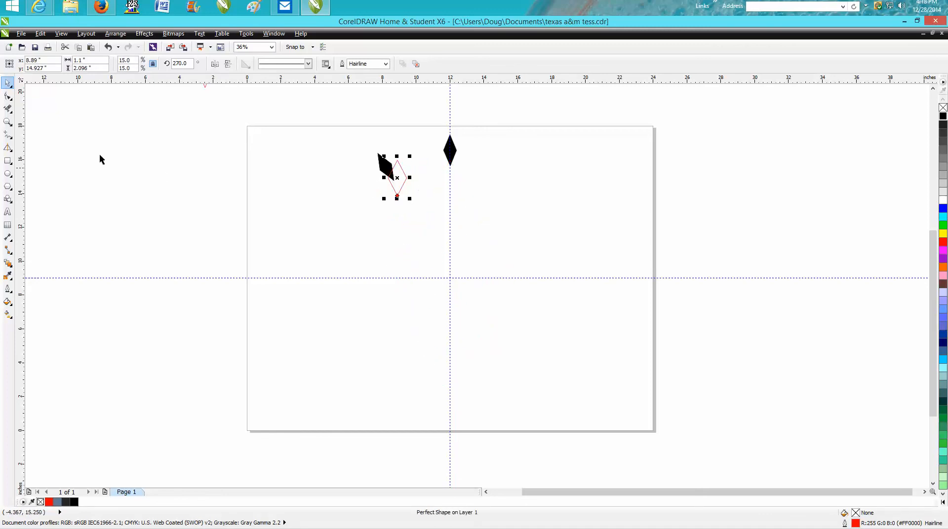
pyautogui.click(8, 121)
pyautogui.moveTo(395, 158); pyautogui.dragTo(426, 219)
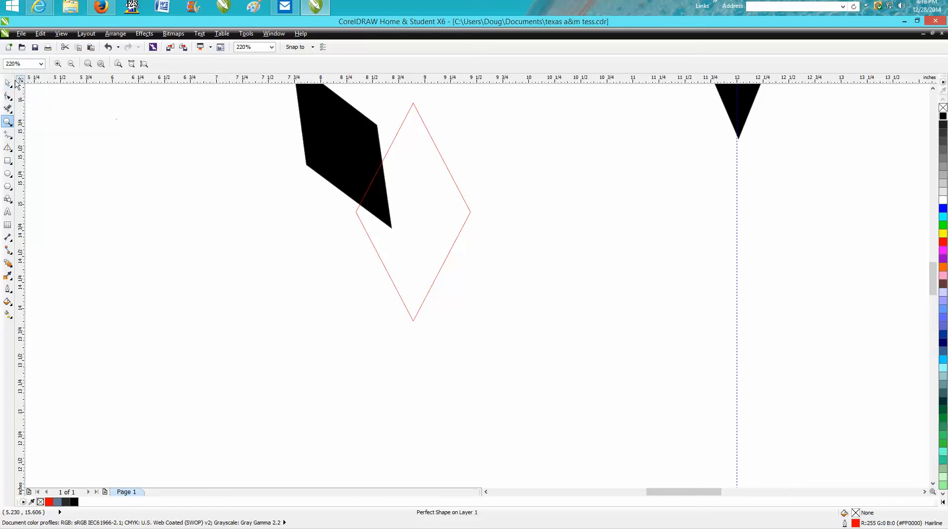
pyautogui.click(7, 82)
pyautogui.moveTo(353, 212); pyautogui.dragTo(410, 212)
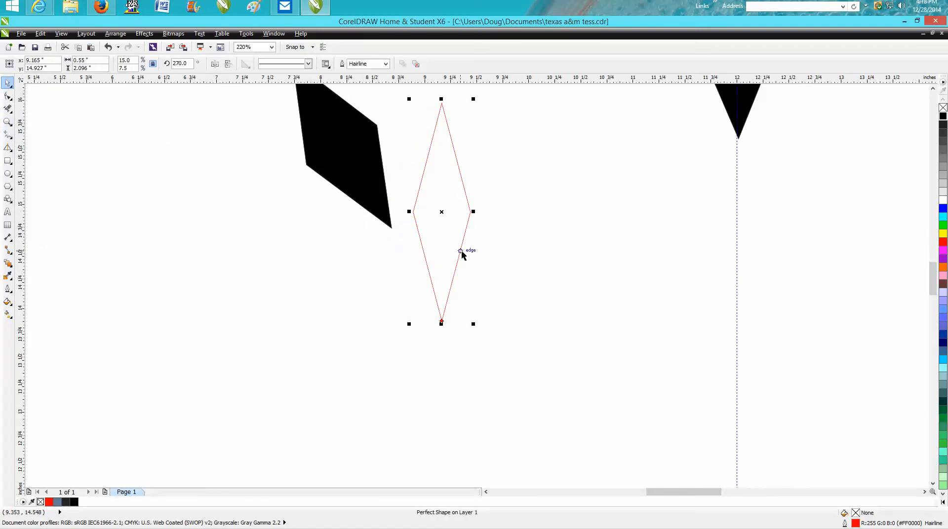
# Step: Move the narrow red diamond onto the vertical guideline just below the black diamond
pyautogui.scroll(-3, 473, 253)
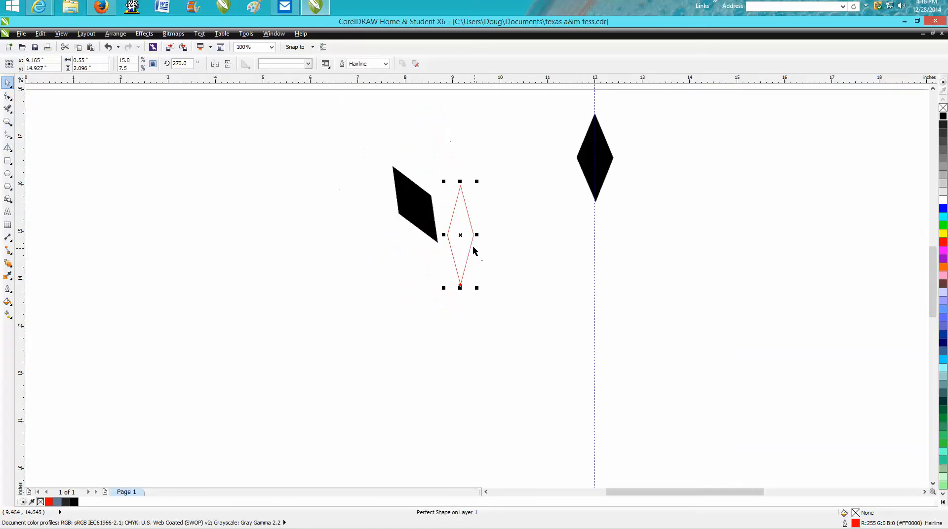
pyautogui.moveTo(470, 237); pyautogui.dragTo(595, 275)
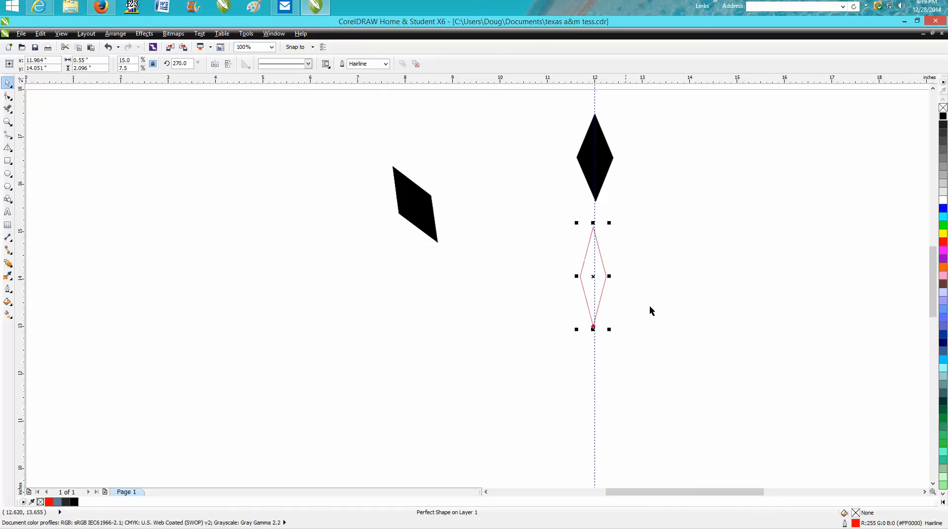
pyautogui.click(620, 319)
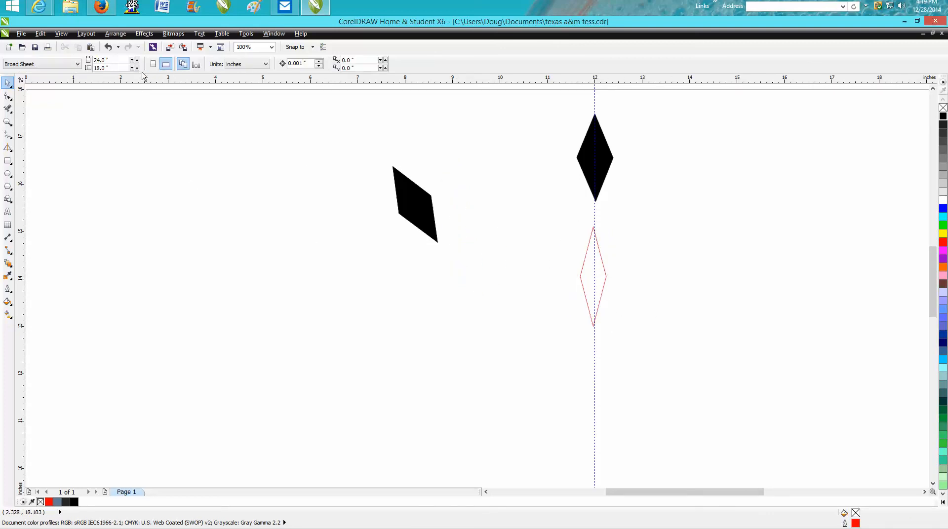
pyautogui.click(601, 255)
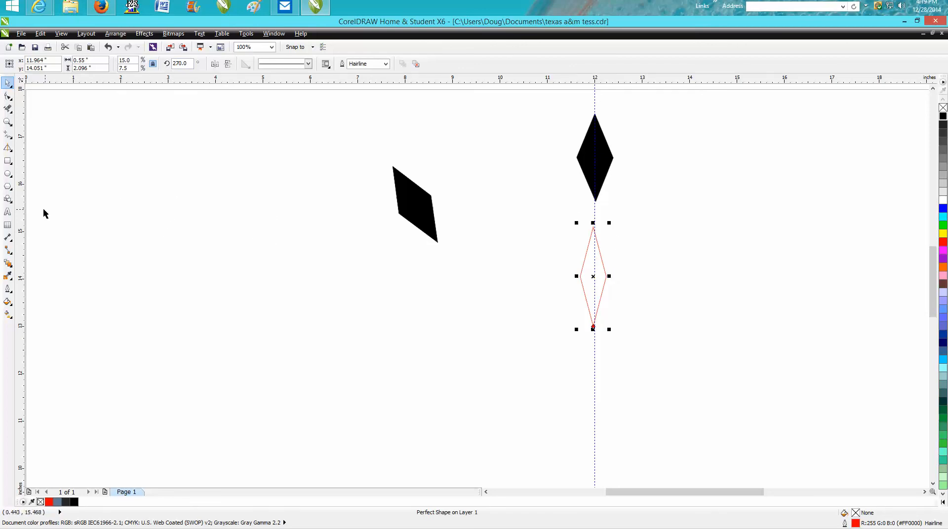
# Step: Sketch a diamond about 0.71 by 1.92 inches on the vertical guideline below the narrow one with the Smart Drawing tool
pyautogui.click(8, 149)
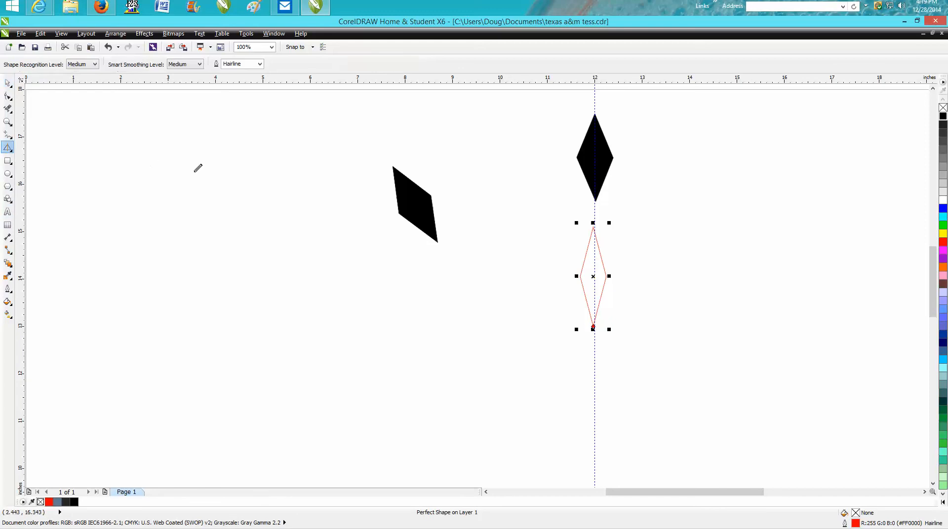
pyautogui.moveTo(596, 350)
pyautogui.mouseDown()
pyautogui.moveTo(574, 395)
pyautogui.moveTo(595, 442)
pyautogui.moveTo(612, 398)
pyautogui.moveTo(594, 353)
pyautogui.mouseUp()
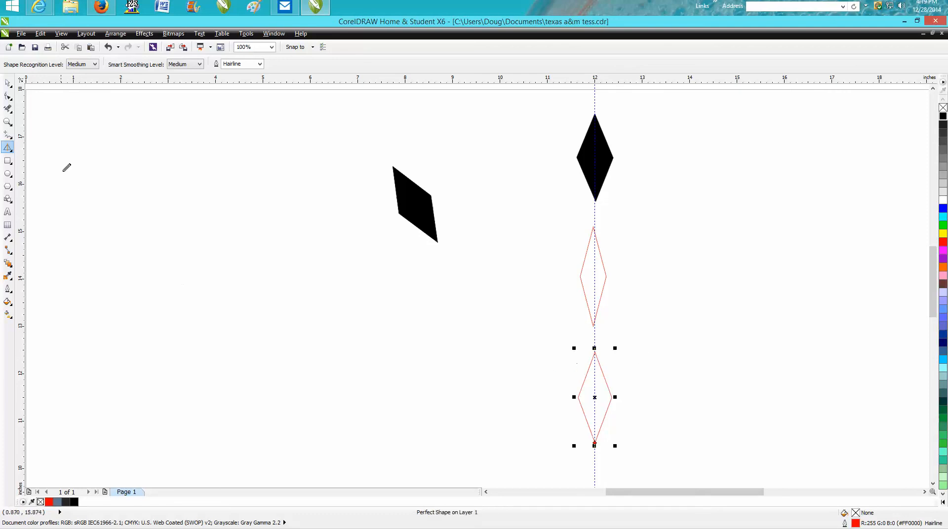
pyautogui.click(7, 83)
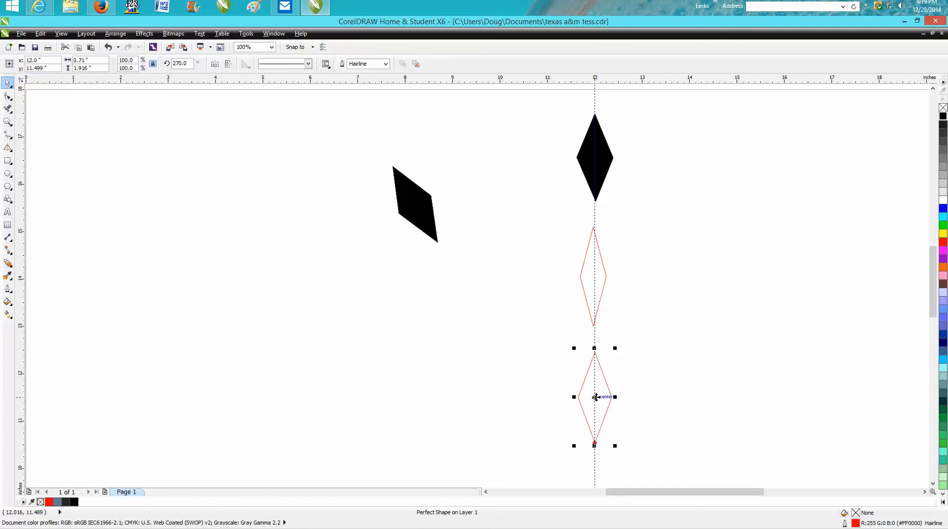
# Step: Delete the black diamond and the narrow red diamond above the newly sketched one
pyautogui.scroll(-2, 596, 397)
pyautogui.moveTo(575, 246); pyautogui.dragTo(628, 360)
pyautogui.press('Delete')
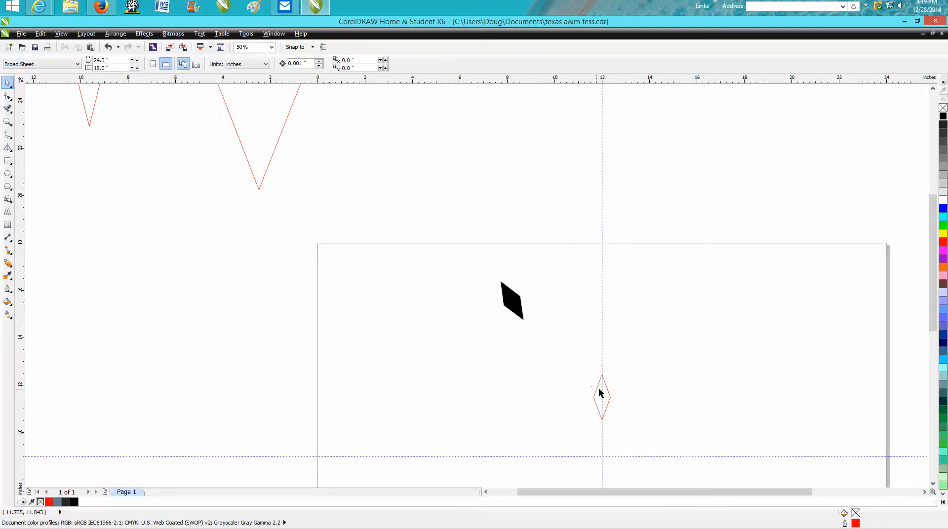
# Step: Fill the remaining red diamond on the guideline with the Smart Fill tool and color the fill black
pyautogui.click(7, 147)
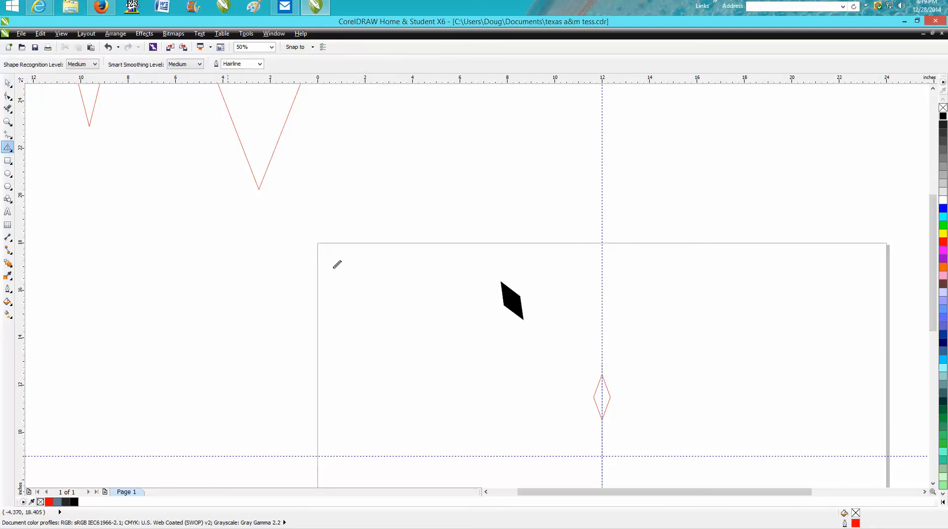
pyautogui.click(10, 149)
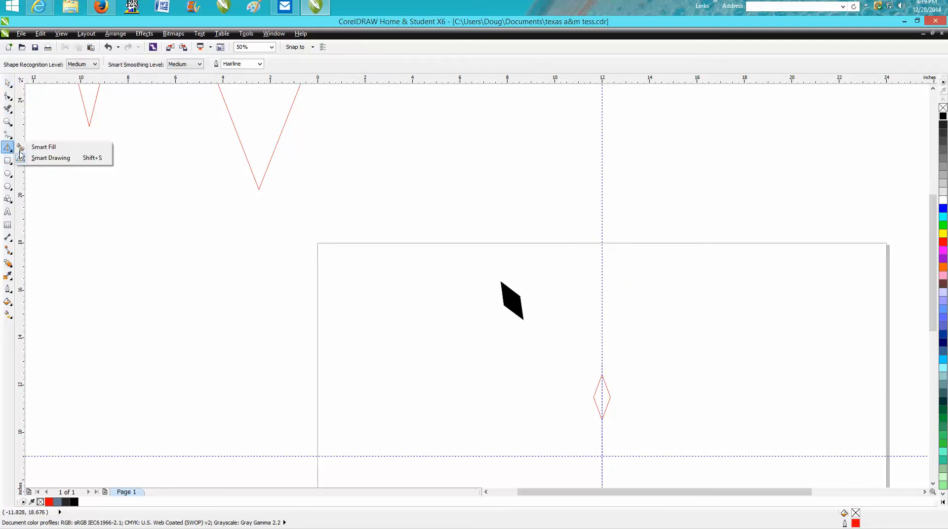
pyautogui.click(34, 149)
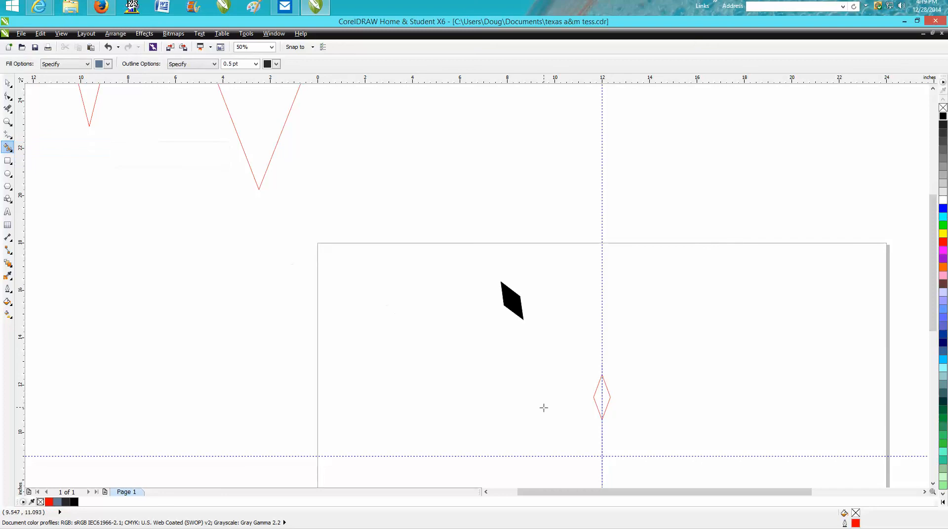
pyautogui.click(601, 397)
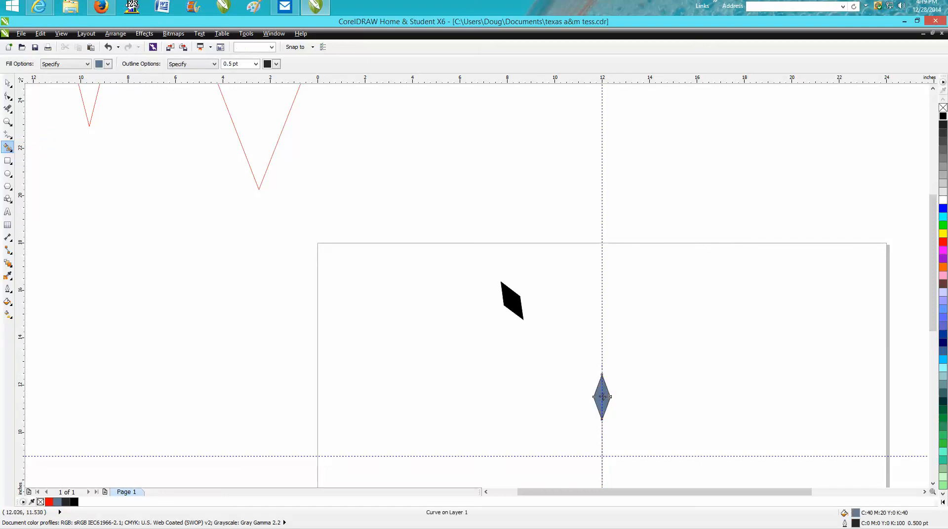
pyautogui.click(943, 119)
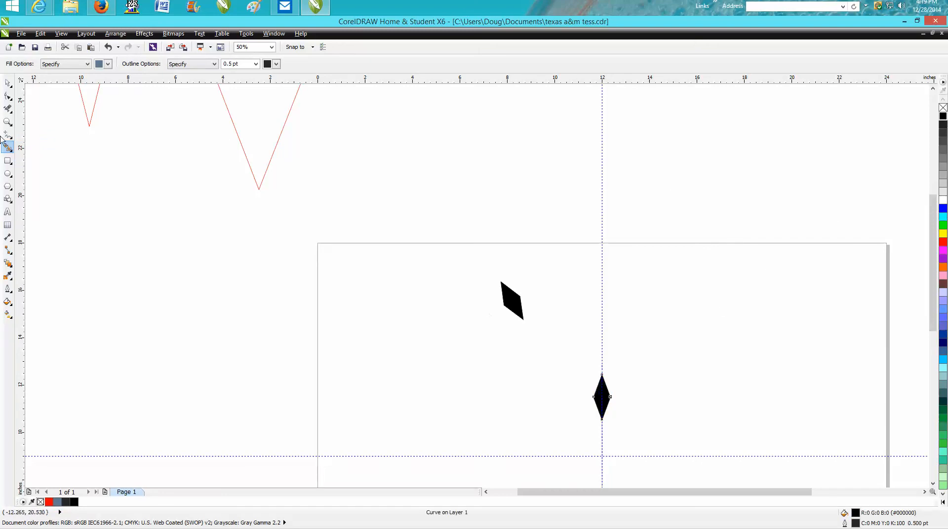
# Step: Move the black fill together with its red outline up the vertical guideline to just inside the page's top edge
pyautogui.click(7, 83)
pyautogui.moveTo(587, 354); pyautogui.dragTo(640, 443)
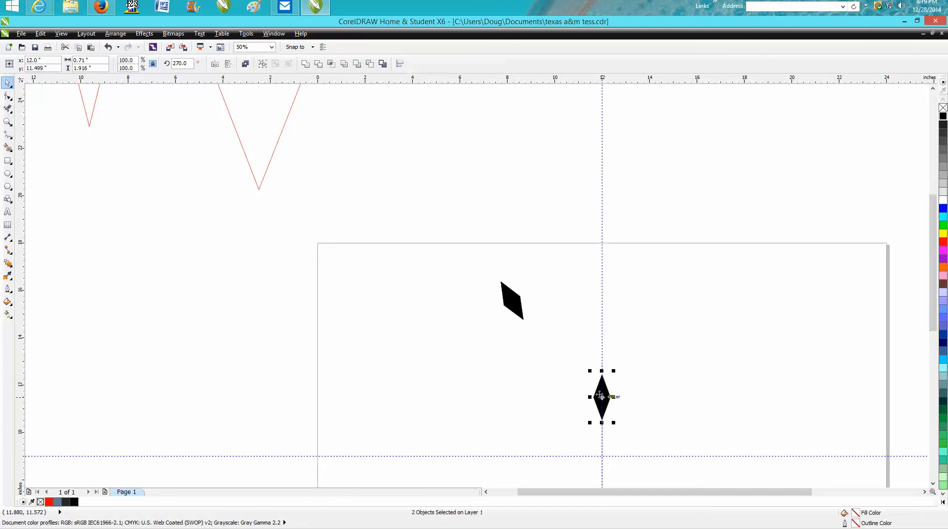
pyautogui.moveTo(602, 397); pyautogui.dragTo(602, 271)
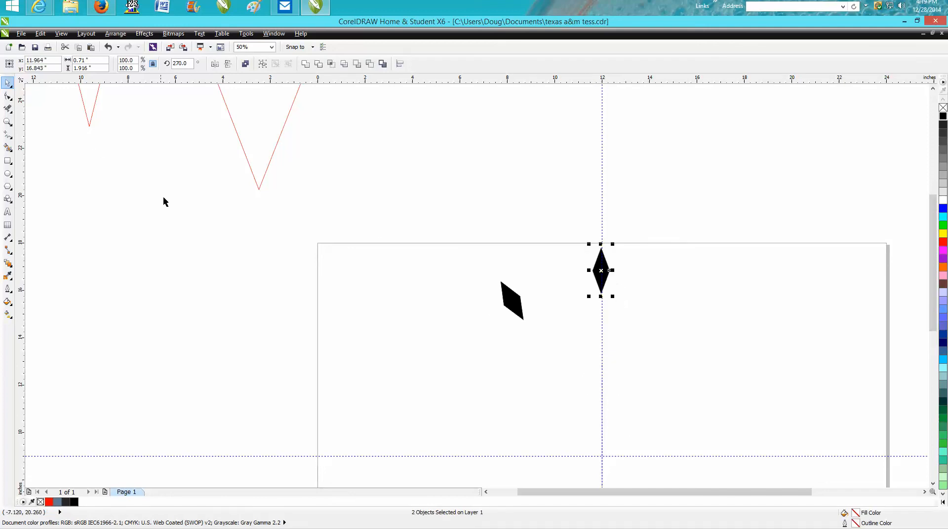
# Step: Nudge the filled diamond and its outline right until they are centered on the vertical guideline
pyautogui.press('z')
pyautogui.moveTo(588, 243); pyautogui.dragTo(626, 312)
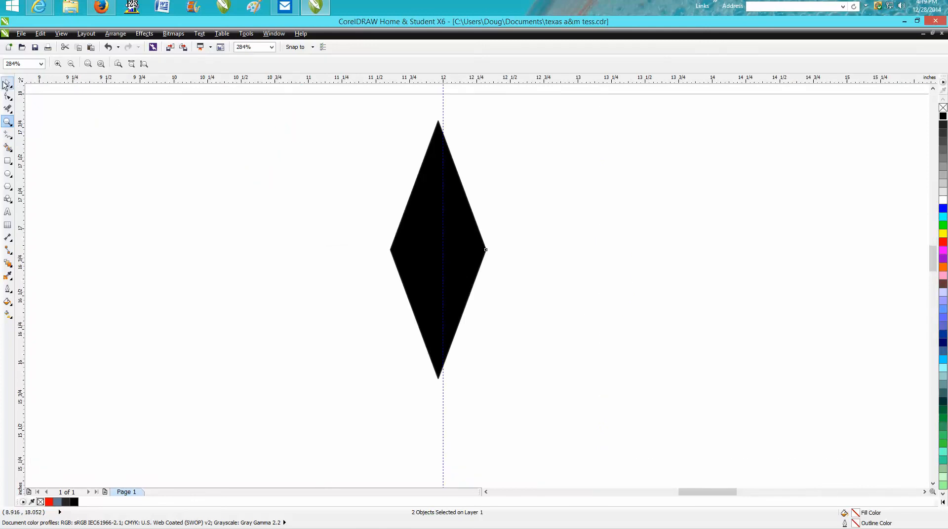
pyautogui.click(8, 83)
pyautogui.press('Right')
pyautogui.press('Right')
pyautogui.press('Right')
pyautogui.press('Right')
pyautogui.press('Right')
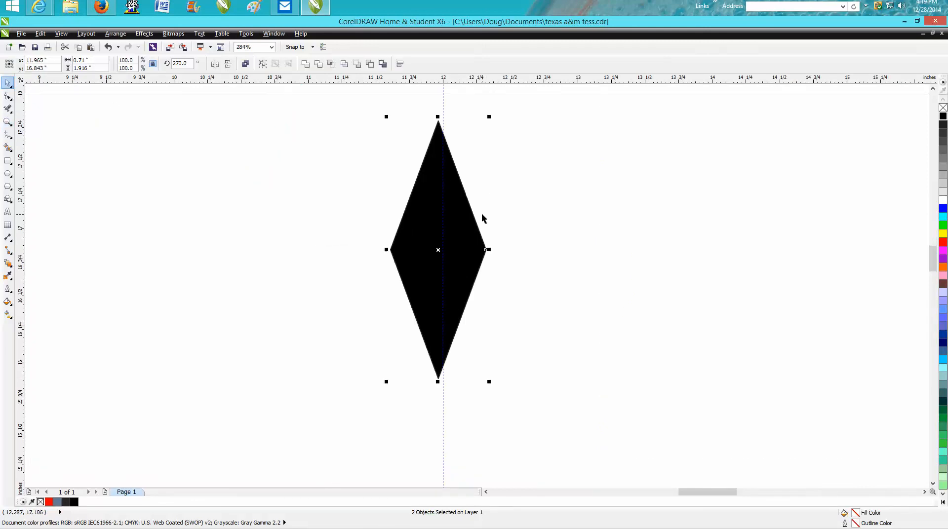
pyautogui.press('Right')
pyautogui.press('Right')
pyautogui.press('Right')
pyautogui.press('Right')
pyautogui.press('Right')
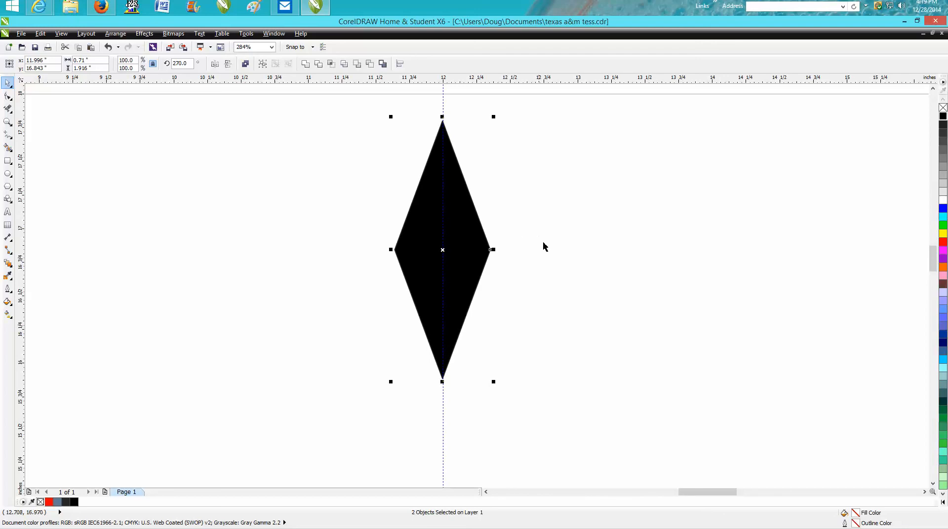
# Step: Delete the old tilted black diamond near the upper part of the page
pyautogui.scroll(-5, 543, 247)
pyautogui.click(472, 279)
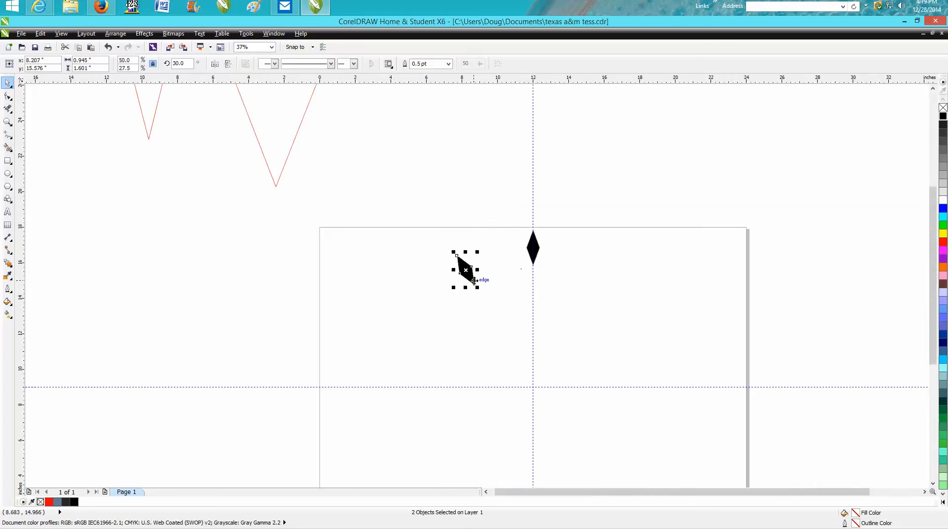
pyautogui.press('Delete')
pyautogui.click(464, 269)
pyautogui.press('Delete')
# Step: Place the black diamond's rotation center at the guideline intersection and rotate the diamond 30 degrees
pyautogui.click(536, 249)
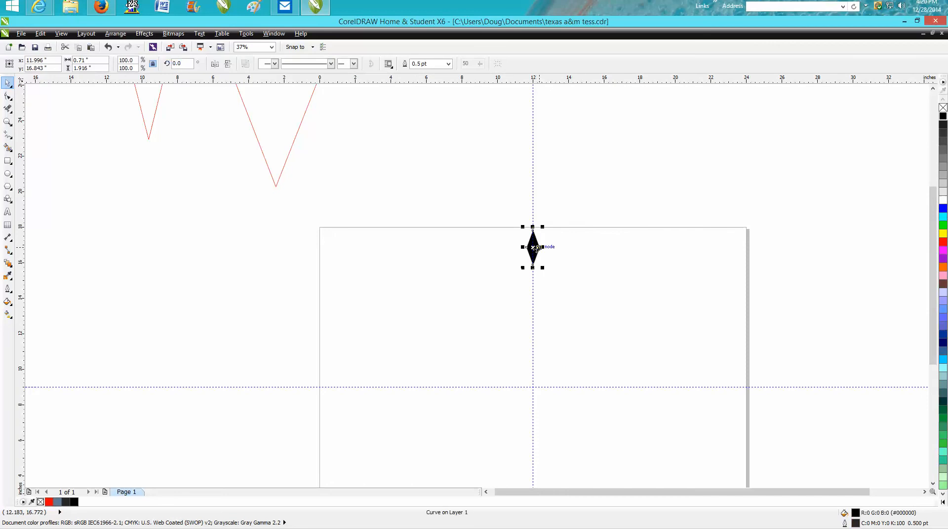
pyautogui.click(536, 249)
pyautogui.moveTo(533, 247); pyautogui.dragTo(533, 389)
pyautogui.moveTo(187, 63); pyautogui.dragTo(165, 60)
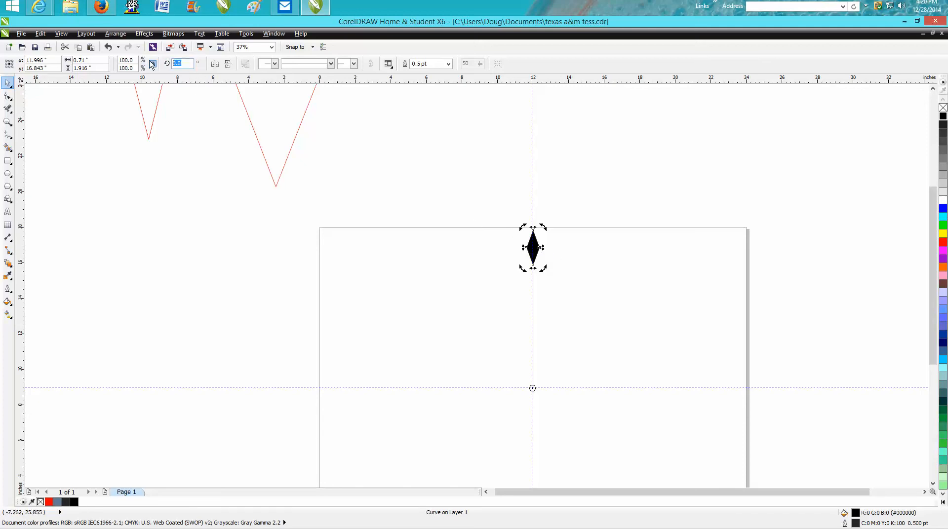
pyautogui.write('30')
pyautogui.press('Return')
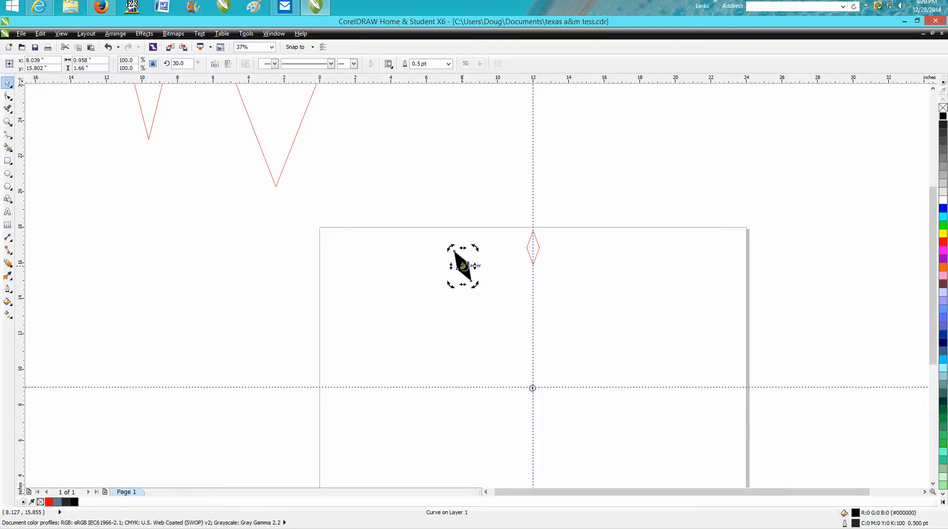
# Step: Create a copy of the tilted black diamond rotated to 60 degrees around the guideline intersection
pyautogui.click(470, 274)
pyautogui.doubleClick(183, 64)
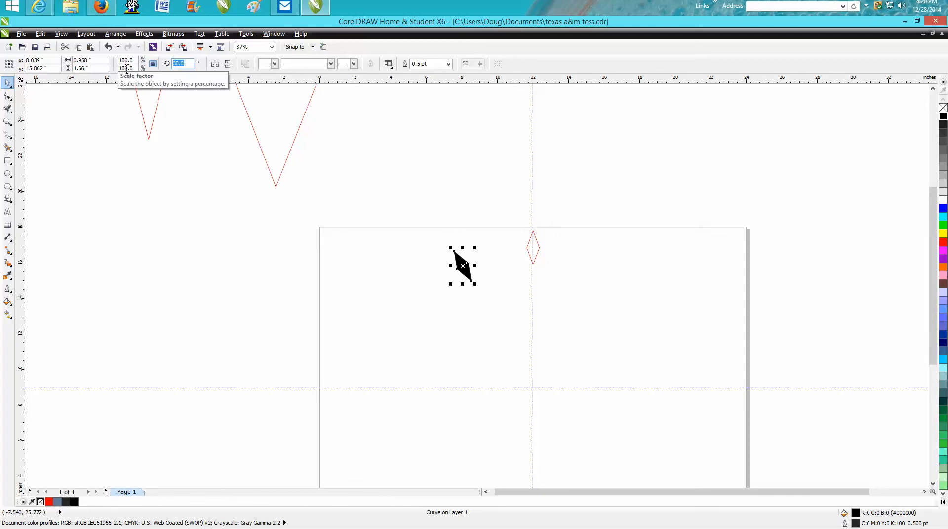
pyautogui.write('30.0')
pyautogui.press('Return')
pyautogui.write('60')
pyautogui.press('Return')
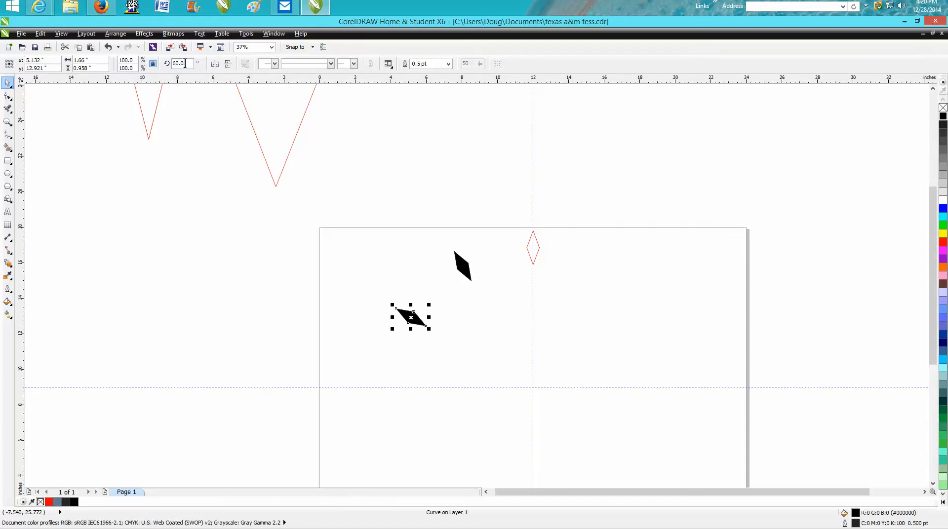
# Step: Repeat the rotated copy around the guideline intersection until a diamond stands at 330 degrees
pyautogui.hotkey('ctrl', 'r')
pyautogui.hotkey('ctrl', 'r')
pyautogui.hotkey('ctrl', 'r')
pyautogui.hotkey('ctrl', 'r')
pyautogui.hotkey('ctrl', 'r')
pyautogui.hotkey('ctrl', 'r')
pyautogui.hotkey('ctrl', 'r')
pyautogui.hotkey('ctrl', 'r')
pyautogui.hotkey('ctrl', 'r')
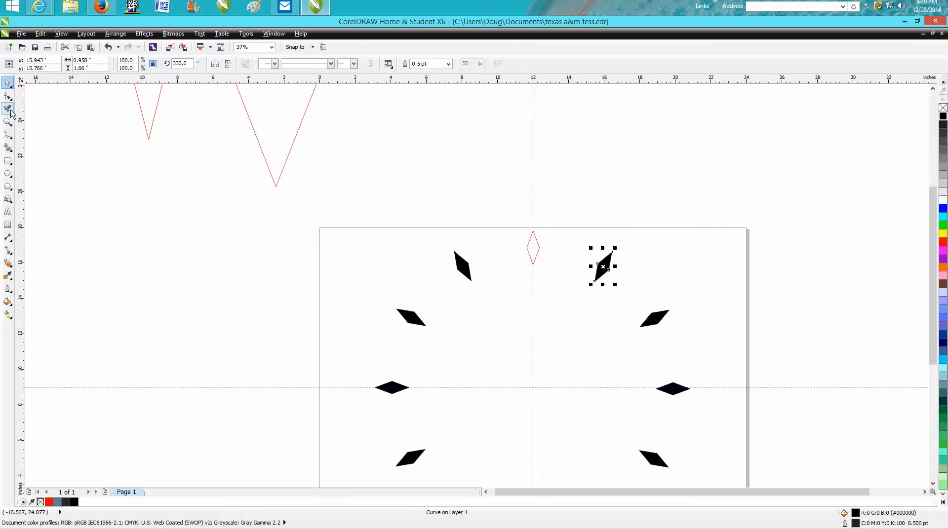
# Step: Fill the red outlined diamond at the top of the circle with Smart Fill and color it black
pyautogui.click(7, 147)
pyautogui.click(533, 247)
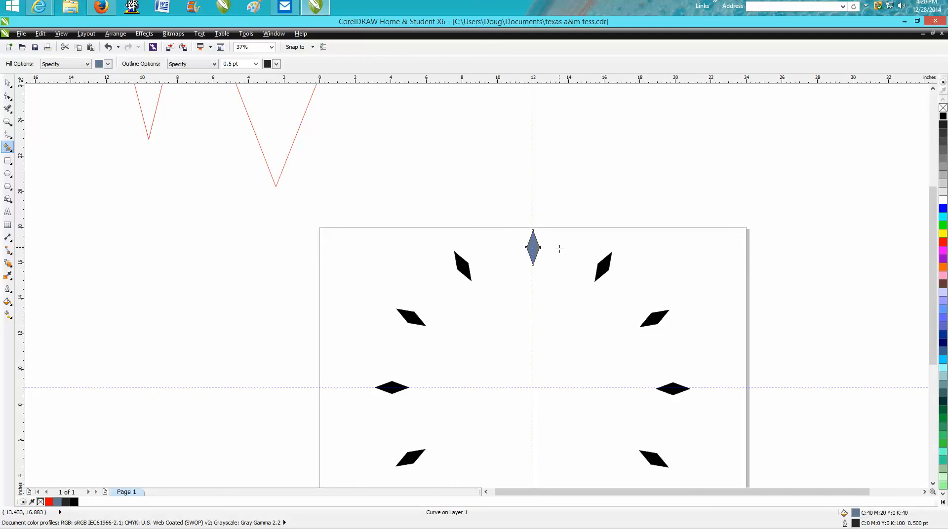
pyautogui.click(942, 117)
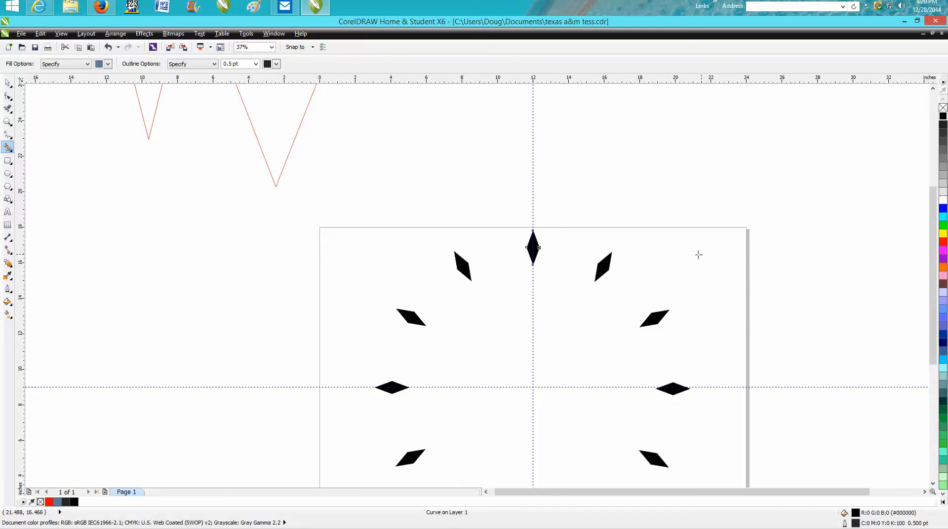
pyautogui.scroll(-2, 697, 254)
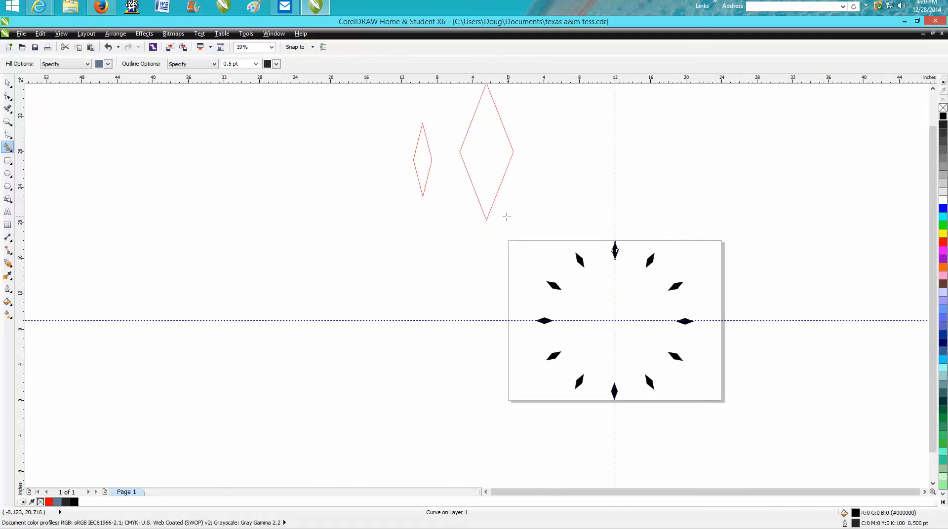
pyautogui.moveTo(933, 258); pyautogui.dragTo(933, 224)
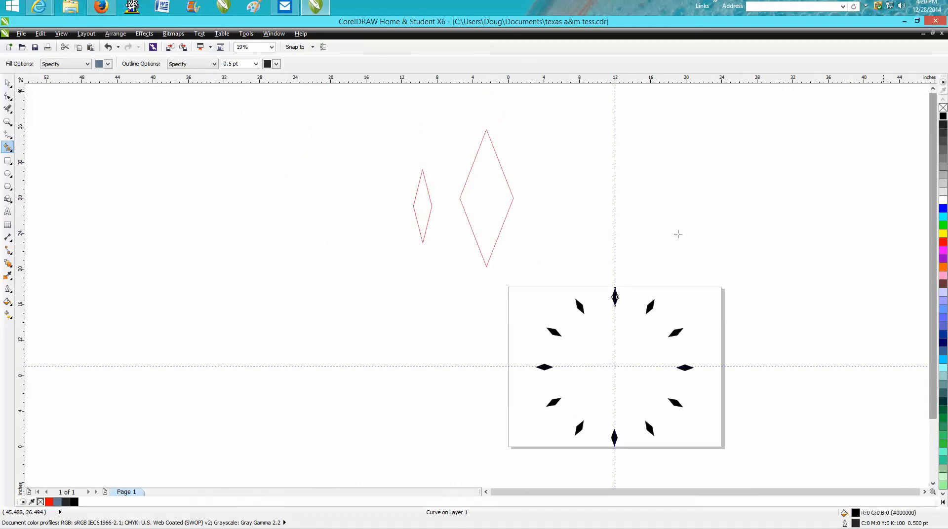